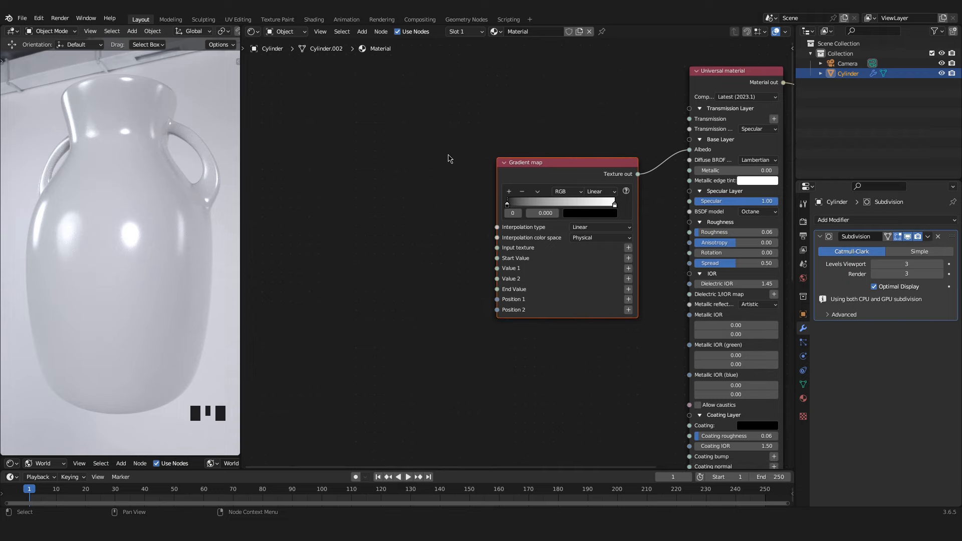
Step: Add a Noise texture node and connect its output to the Gradient map's Input texture
key("shift+a")
left_click(413, 192)
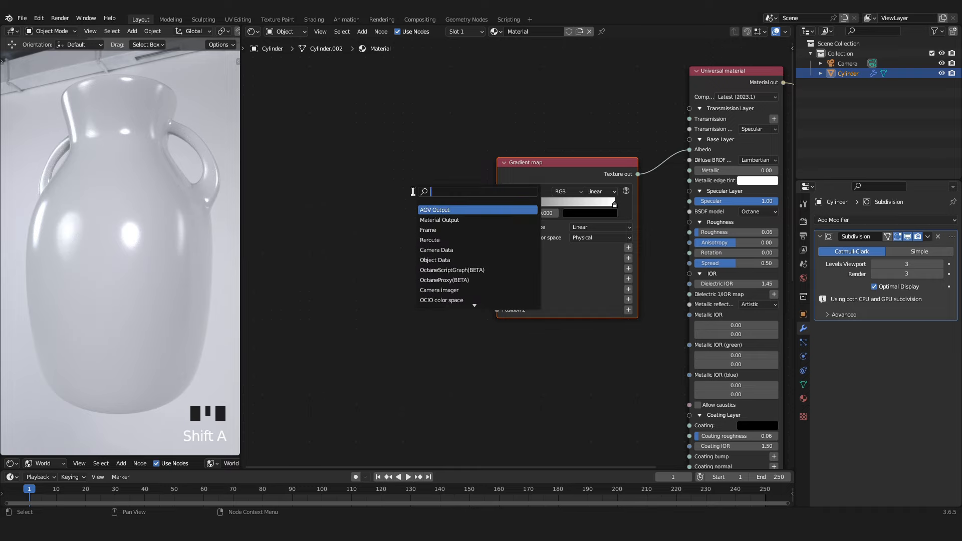
type("n")
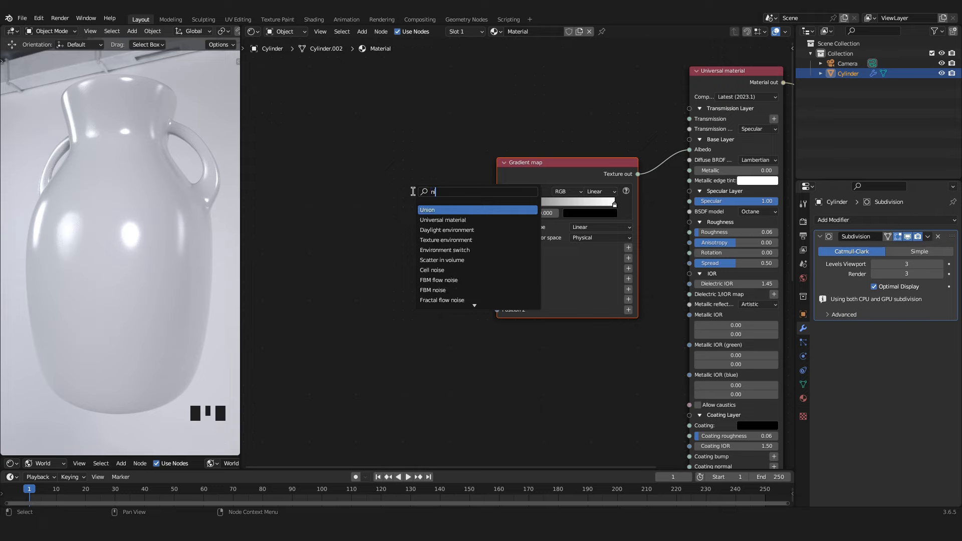
type("uis")
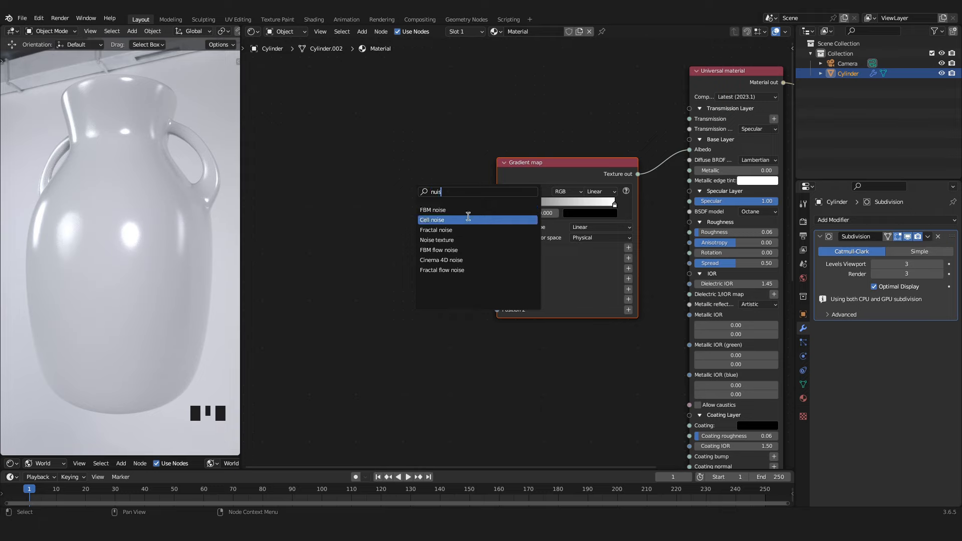
left_click(451, 240)
left_click(416, 219)
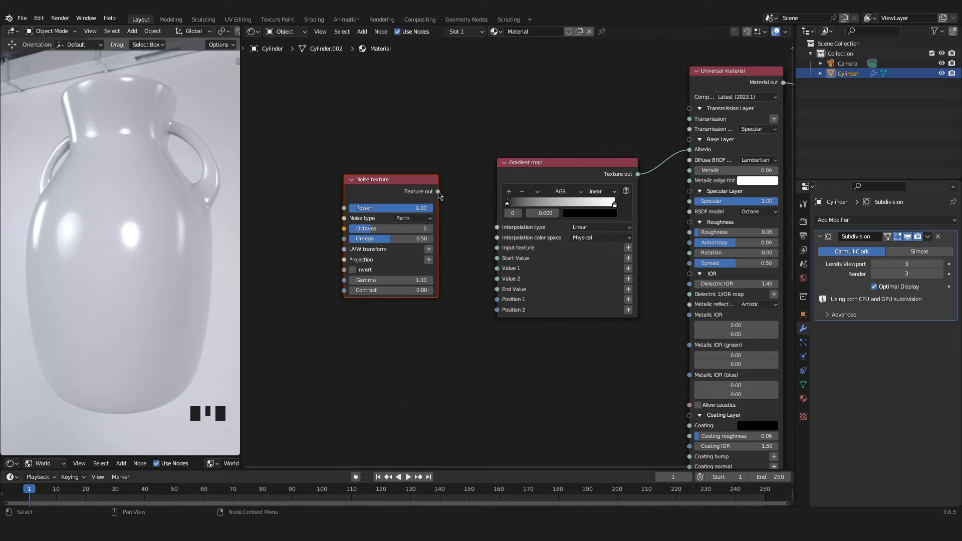
left_click_drag(438, 193, 497, 250)
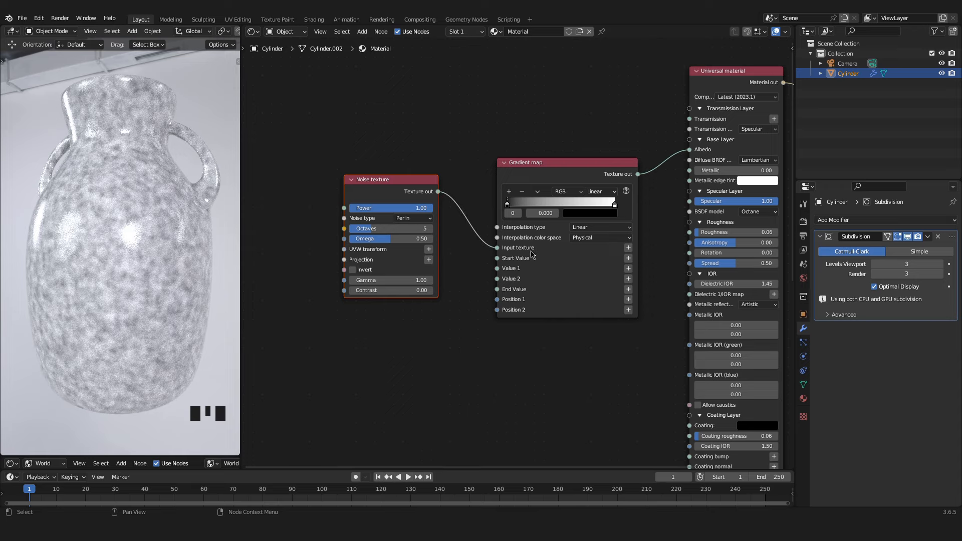
Step: Add a 3D transformation to the Noise texture's UVW transform and an XYZ to UVW Projection to its Projection, arranging both beside it
left_click_drag(405, 181, 434, 163)
middle_click_drag(478, 184, 504, 173)
scroll(520, 192, "up", 3)
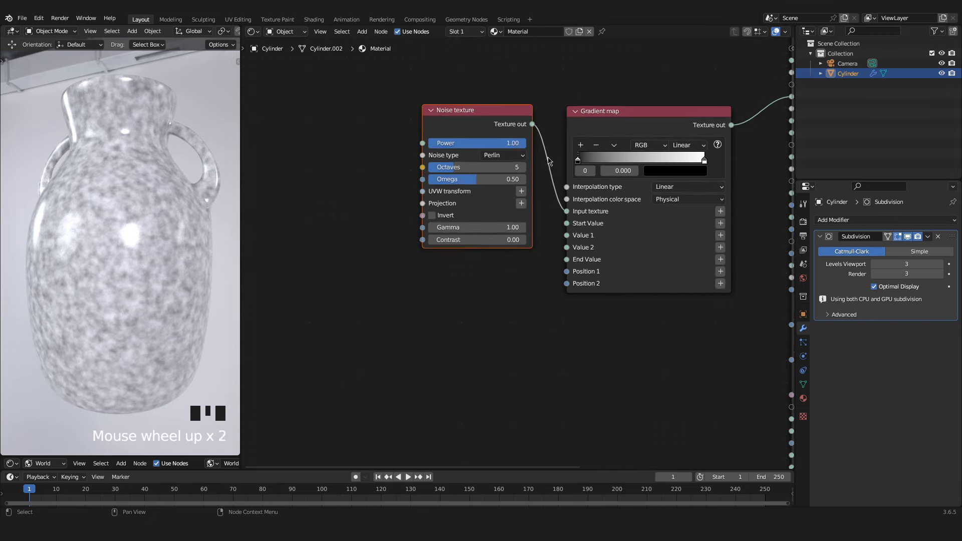
left_click(521, 190)
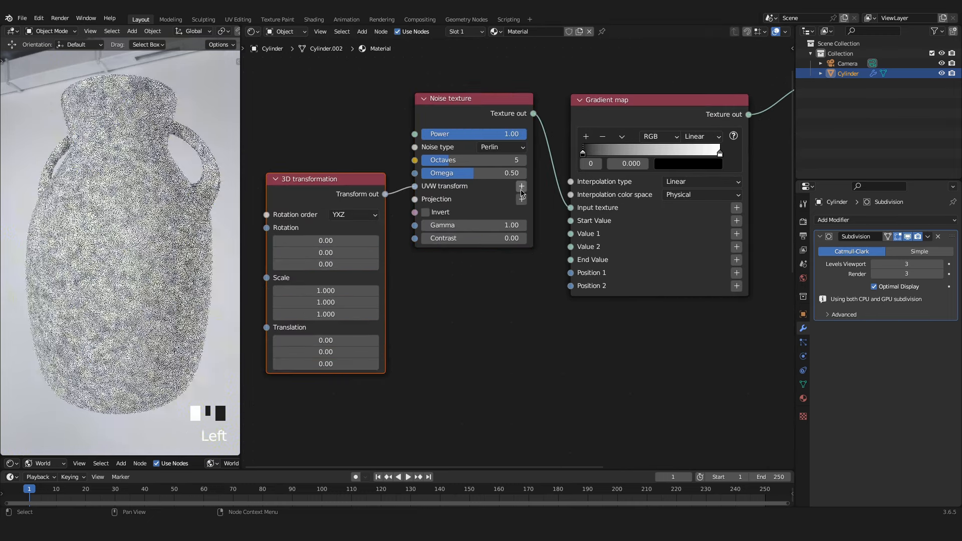
middle_click_drag(343, 172, 414, 203)
left_click_drag(414, 203, 392, 122)
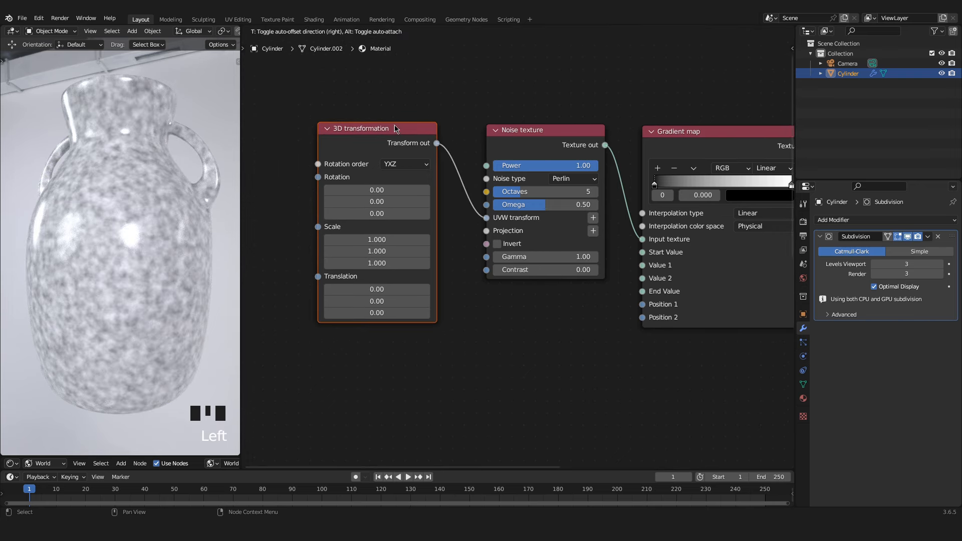
left_click(593, 232)
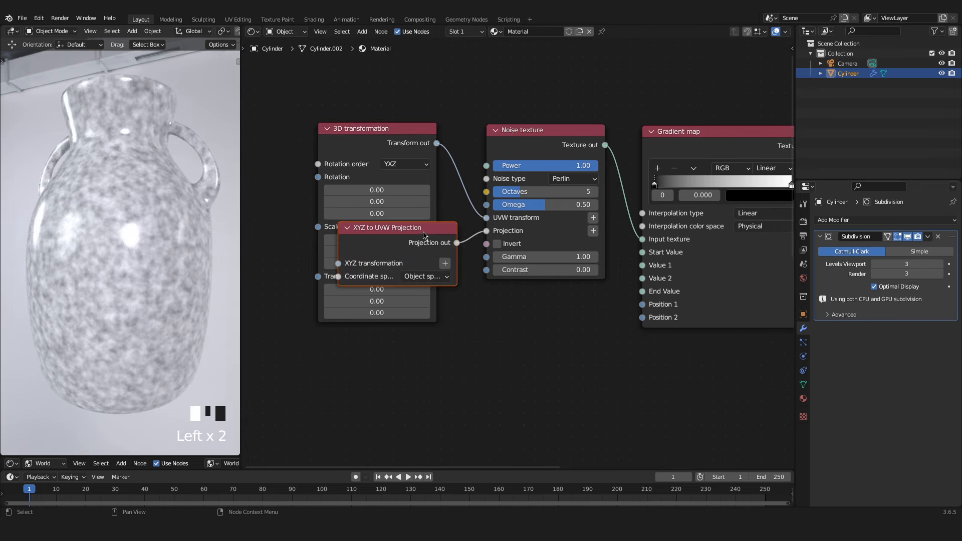
left_click_drag(426, 244, 406, 354)
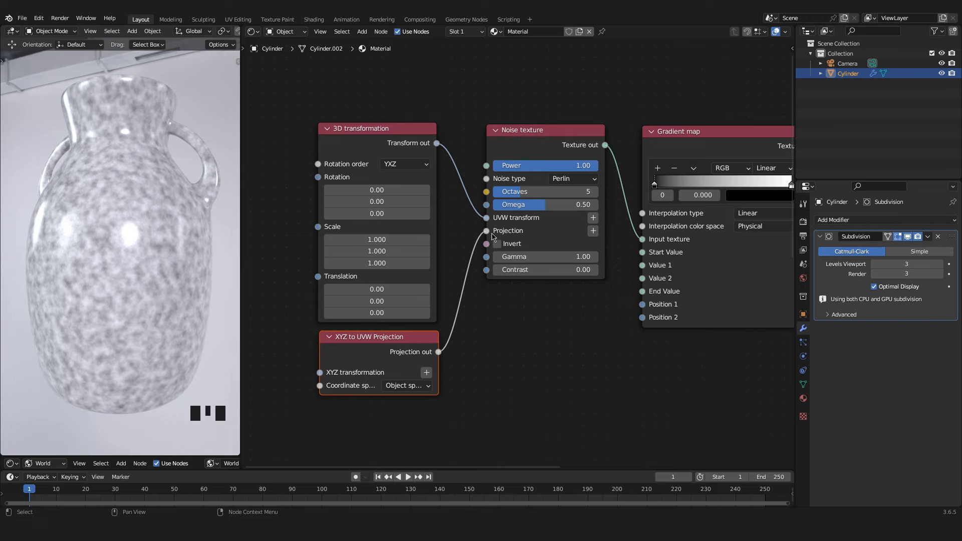
Step: Configure the Noise texture with 16 octaves, an omega of 1.00 and the Voronoi noise type
middle_click_drag(560, 148, 463, 143)
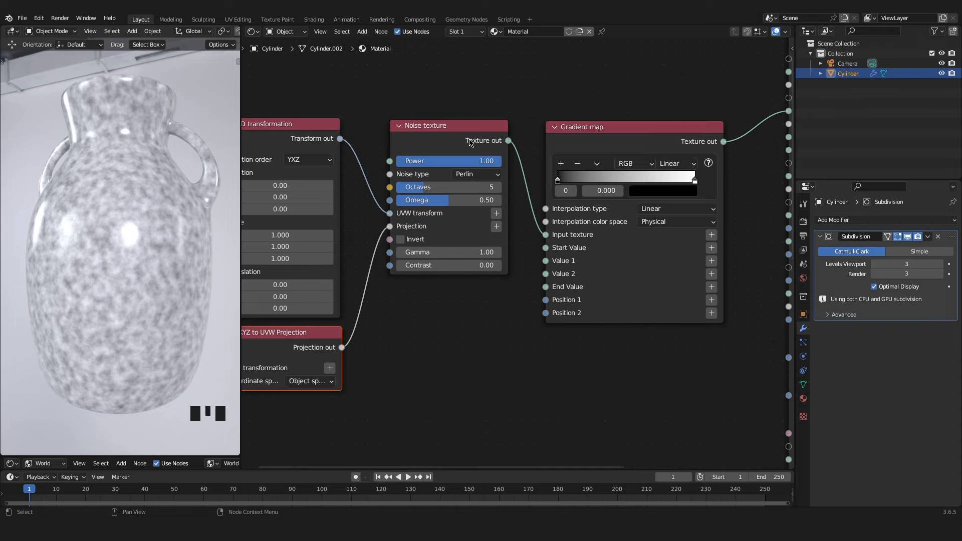
scroll(460, 164, "up", 1)
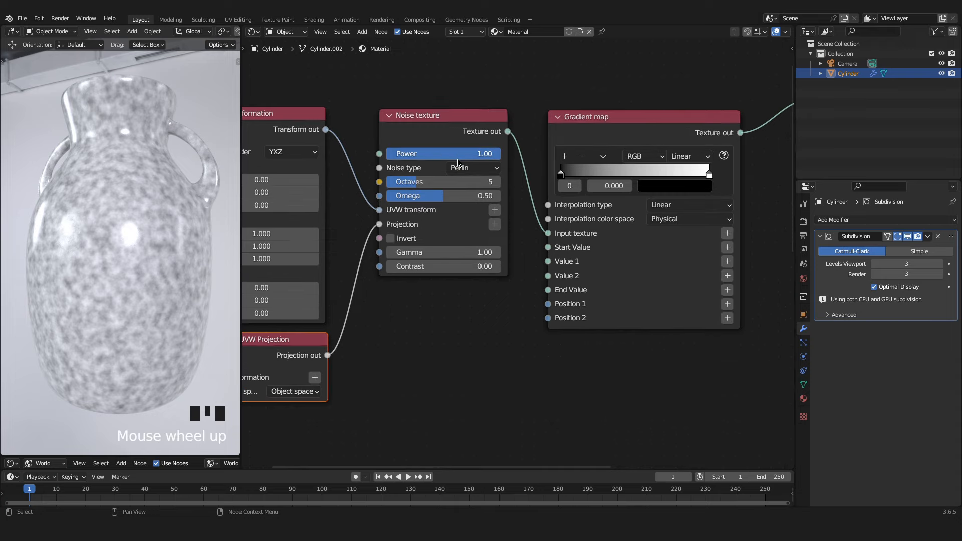
left_click_drag(412, 187, 470, 184)
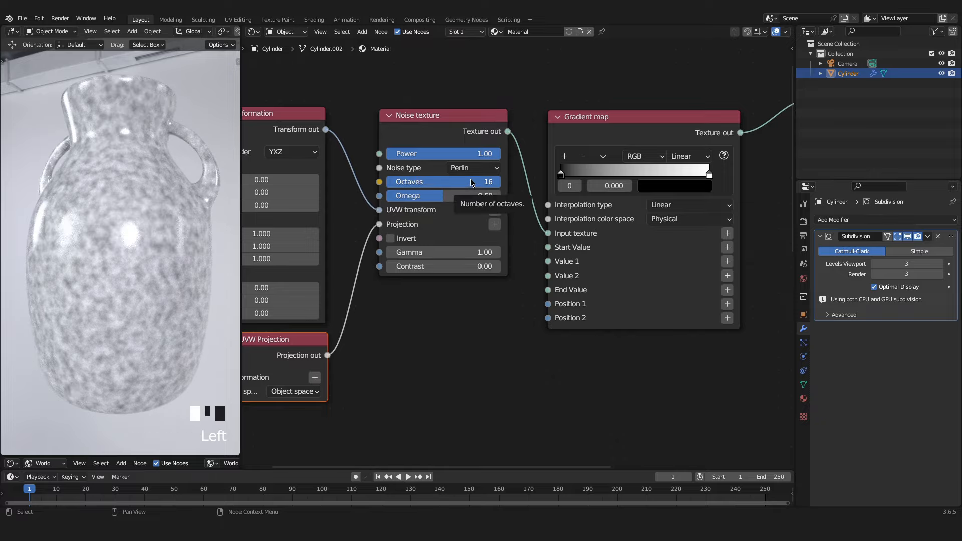
left_click_drag(446, 199, 481, 198)
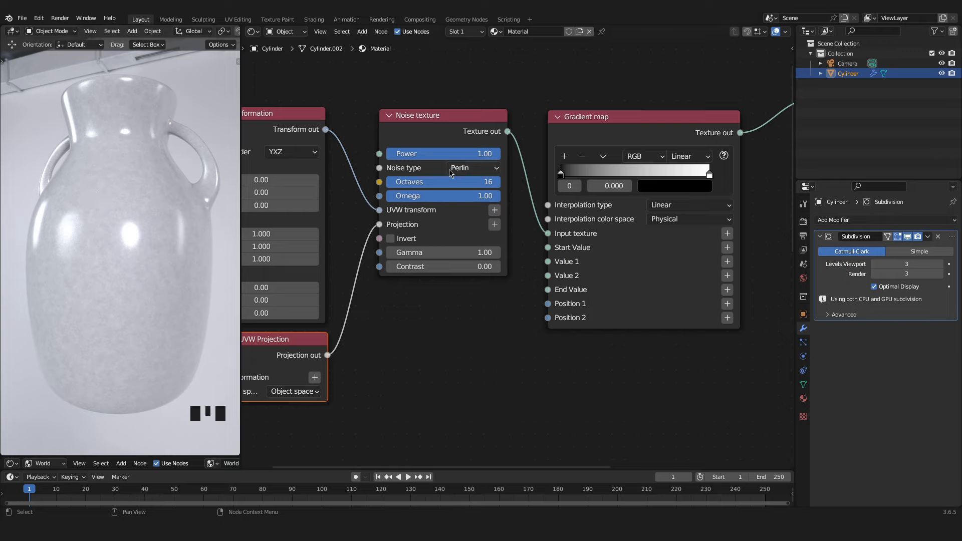
left_click(491, 173)
left_click(494, 239)
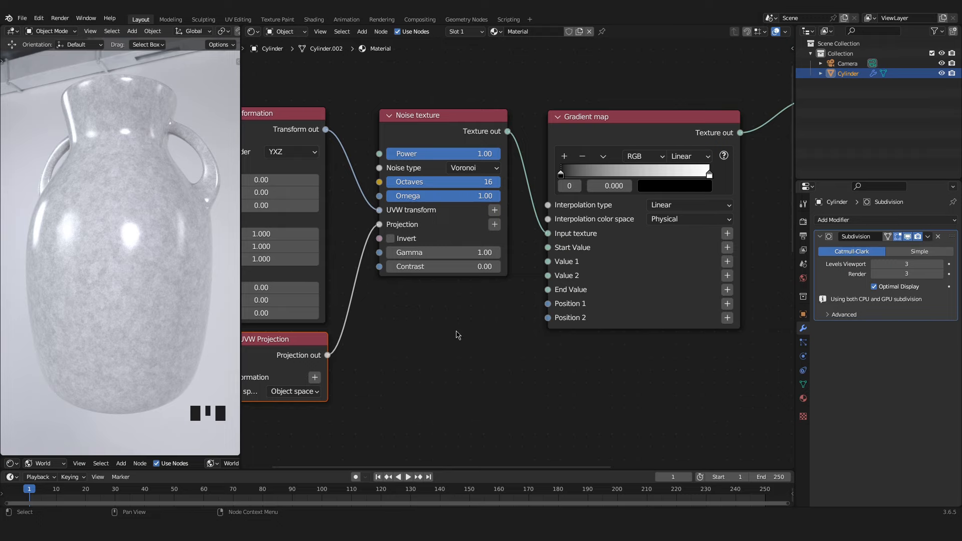
Step: Color the Gradient map's start stop a saturated orange-brown with an HSV value of 0.274
middle_click_drag(590, 366, 421, 377)
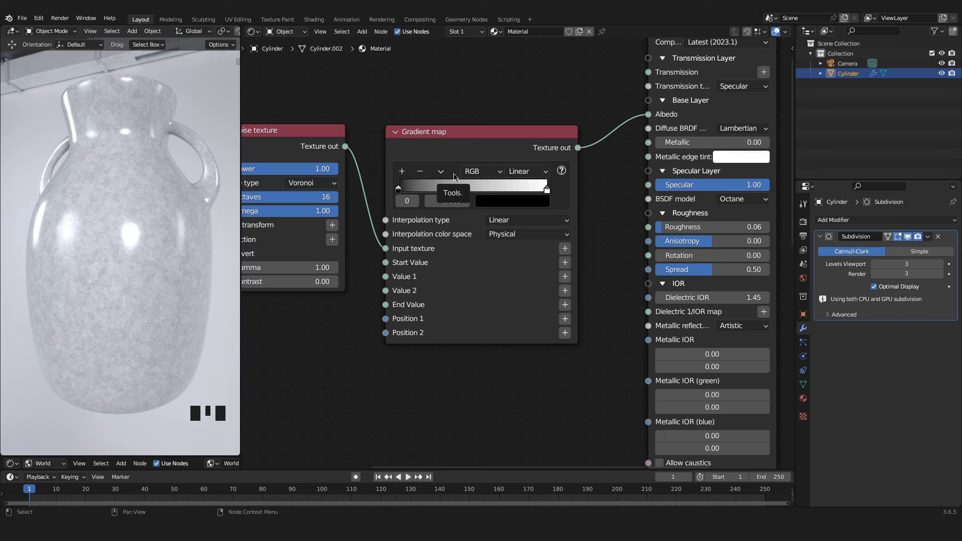
scroll(454, 177, "up", 2)
mouse_move(455, 176)
middle_mouse_down()
mouse_move(451, 168)
mouse_move(463, 181)
middle_mouse_up()
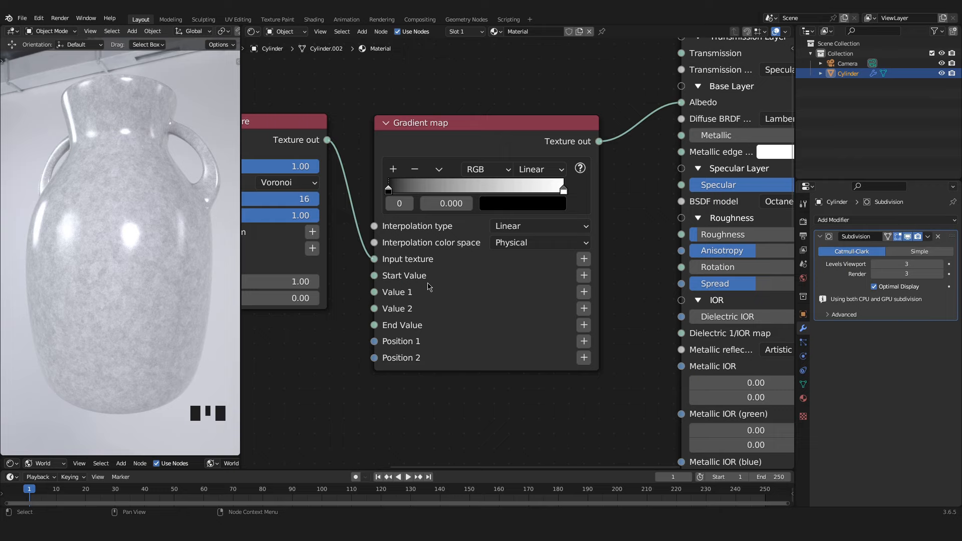
left_click(389, 193)
left_click(515, 206)
left_click_drag(604, 303, 609, 284)
left_click_drag(537, 305, 527, 312)
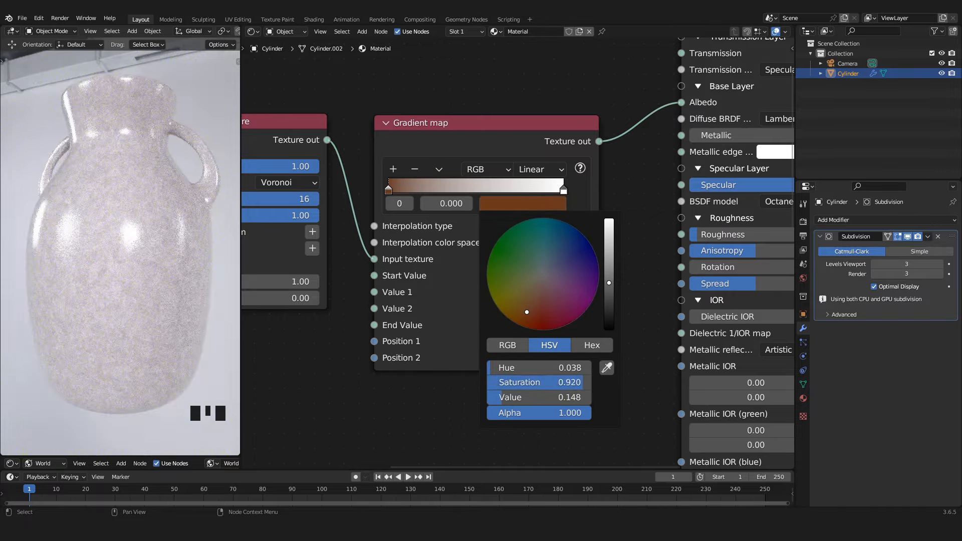
left_click_drag(602, 279, 610, 267)
left_click(527, 310)
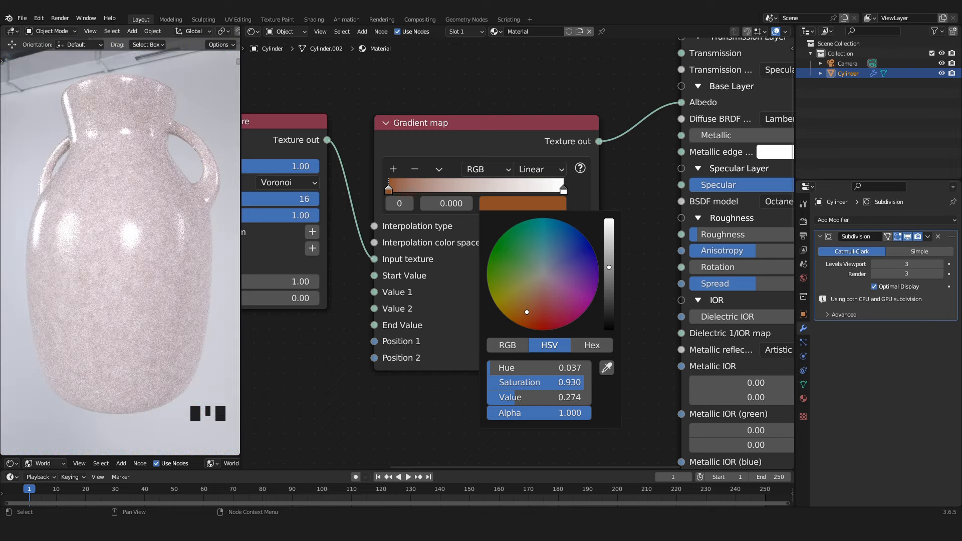
left_click_drag(526, 310, 529, 311)
Step: Color the Gradient map's end stop a slightly darkened light terracotta with hue 0.040 and saturation 0.616
left_click(564, 190)
left_click(553, 207)
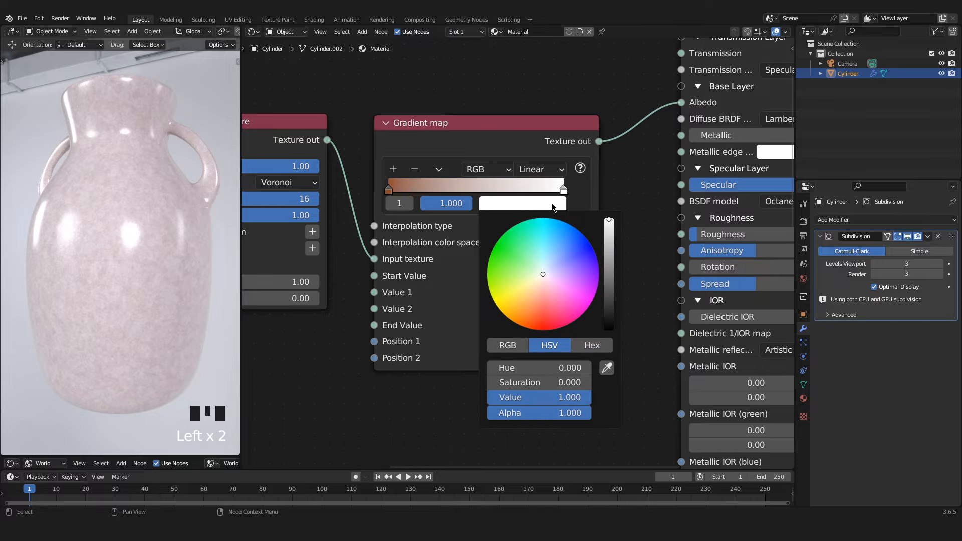
left_click_drag(540, 283, 537, 293)
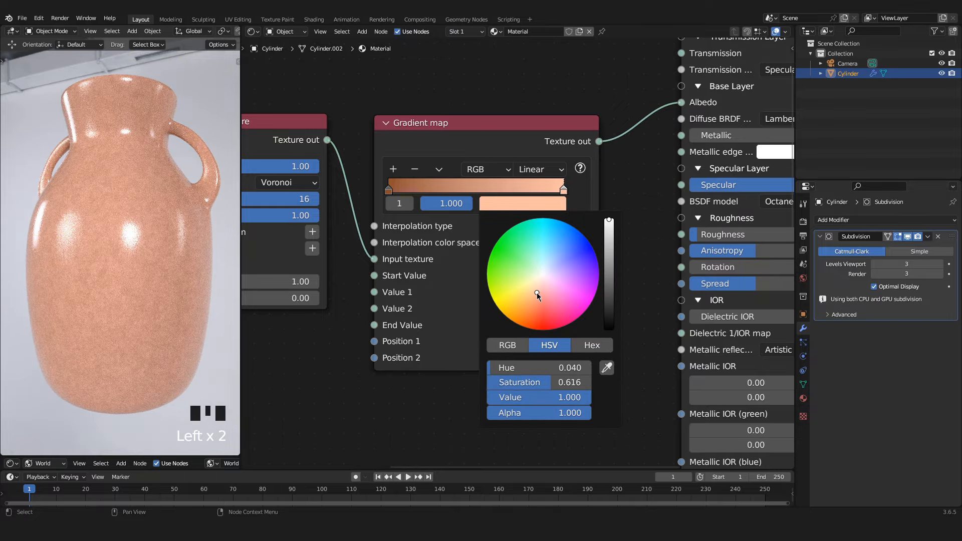
left_click_drag(609, 222, 610, 246)
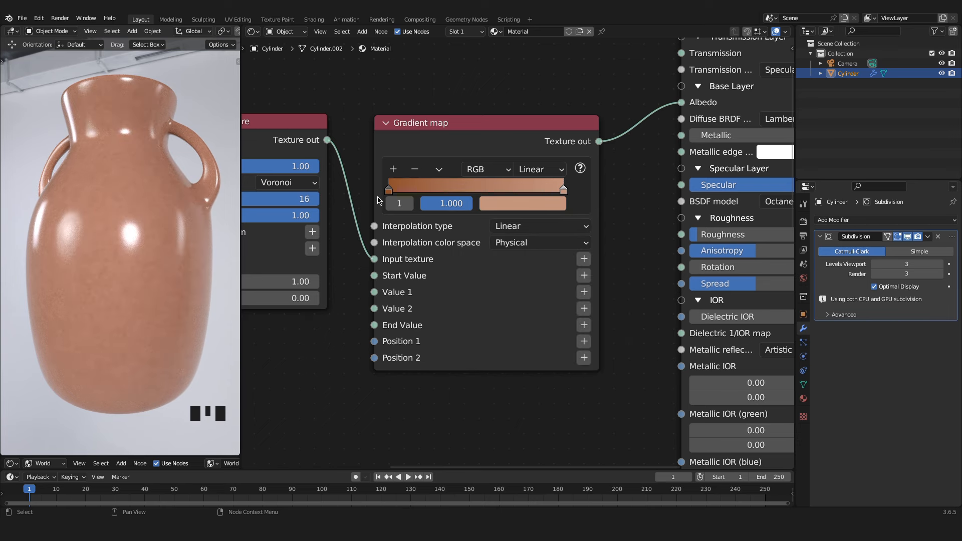
Step: Move the transformation, projection, Noise texture and Gradient map nodes together farther away from the Universal material to make room
scroll(379, 200, "down", 16)
middle_click_drag(426, 209, 468, 168)
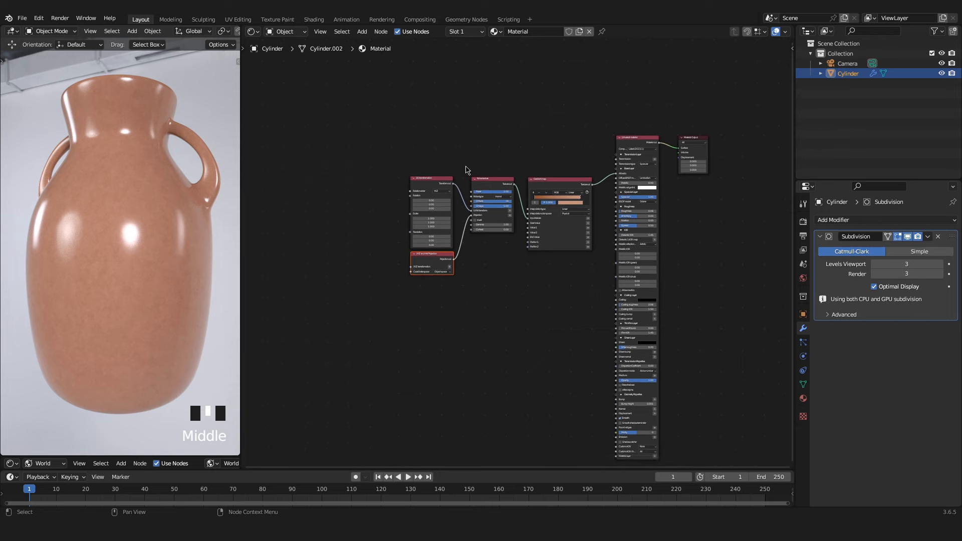
scroll(566, 228, "down", 1)
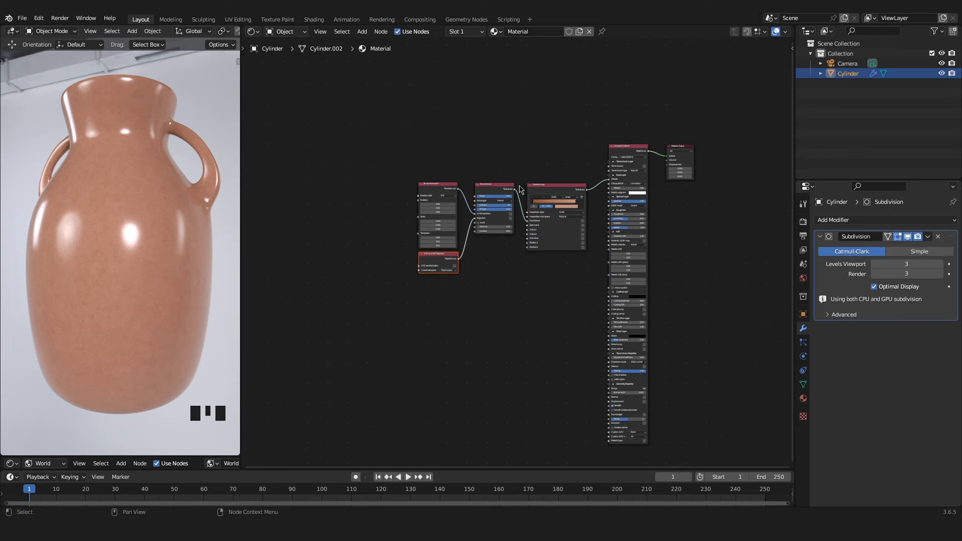
left_click_drag(396, 165, 577, 307)
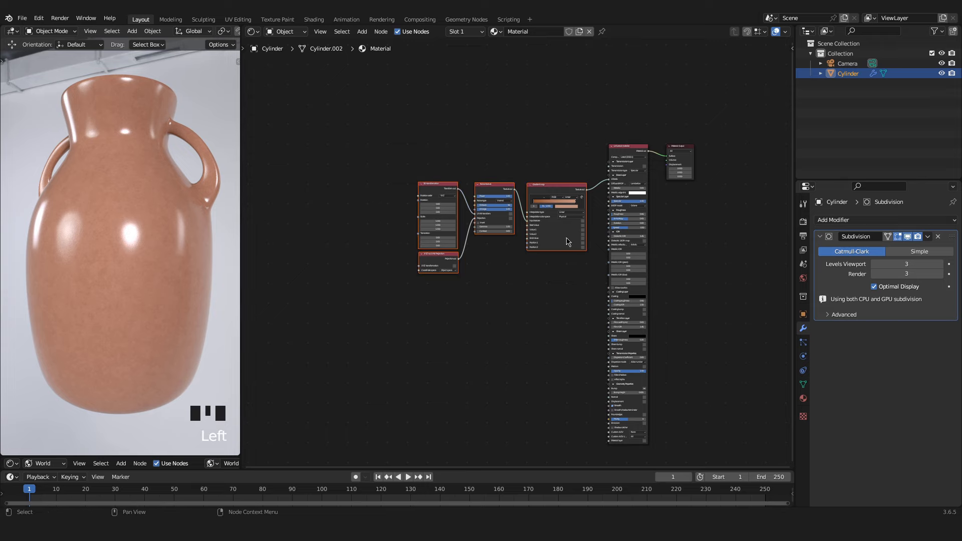
left_click_drag(561, 186, 496, 191)
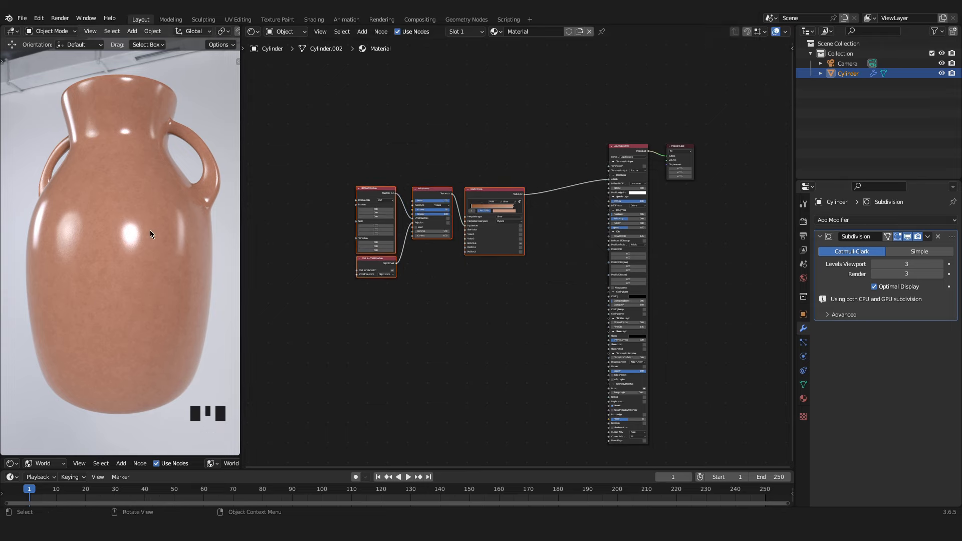
Step: Duplicate the four-node noise and gradient setup and place the copy directly below the original
middle_click_drag(494, 256, 484, 253)
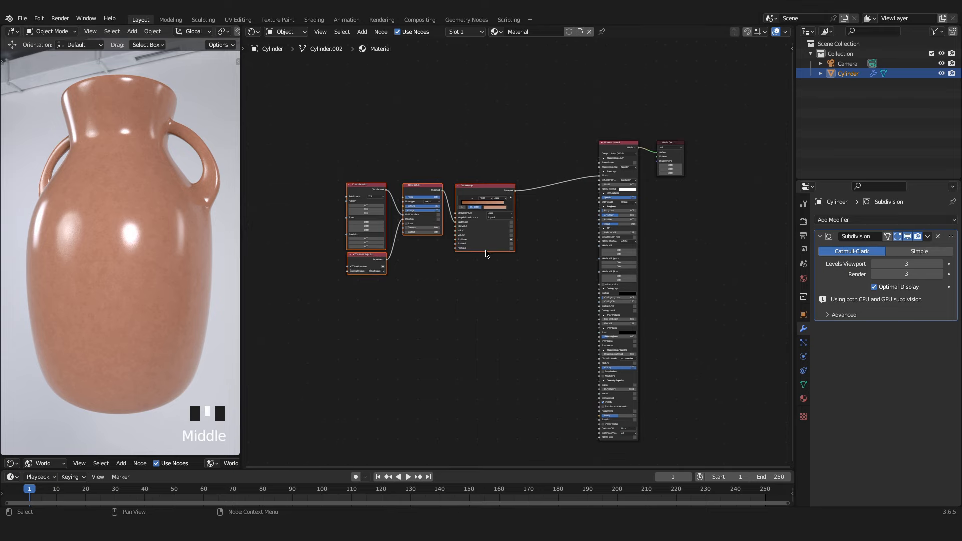
scroll(485, 254, "up", 2)
middle_click_drag(498, 275, 569, 262)
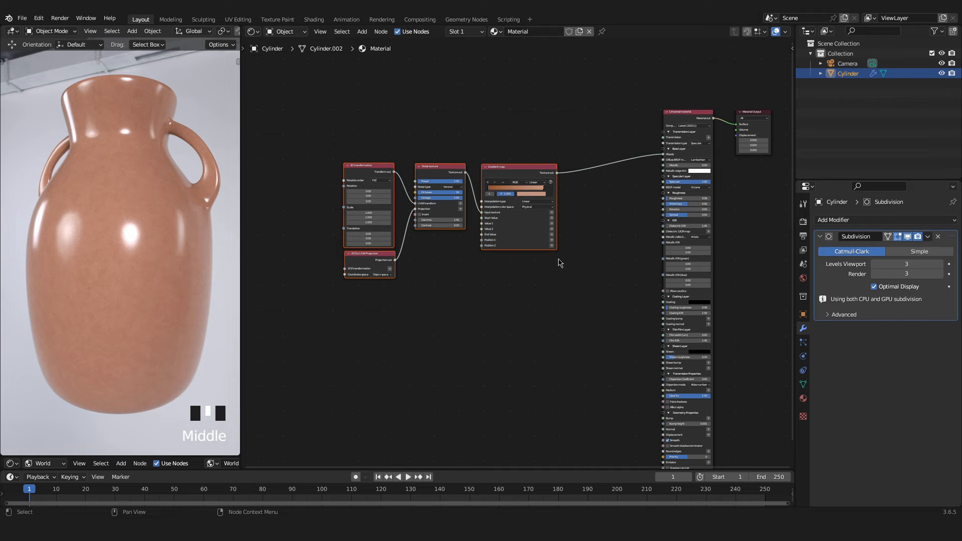
left_click_drag(318, 123, 563, 314)
key("ctrl+c")
key("ctrl+v")
left_click(521, 302)
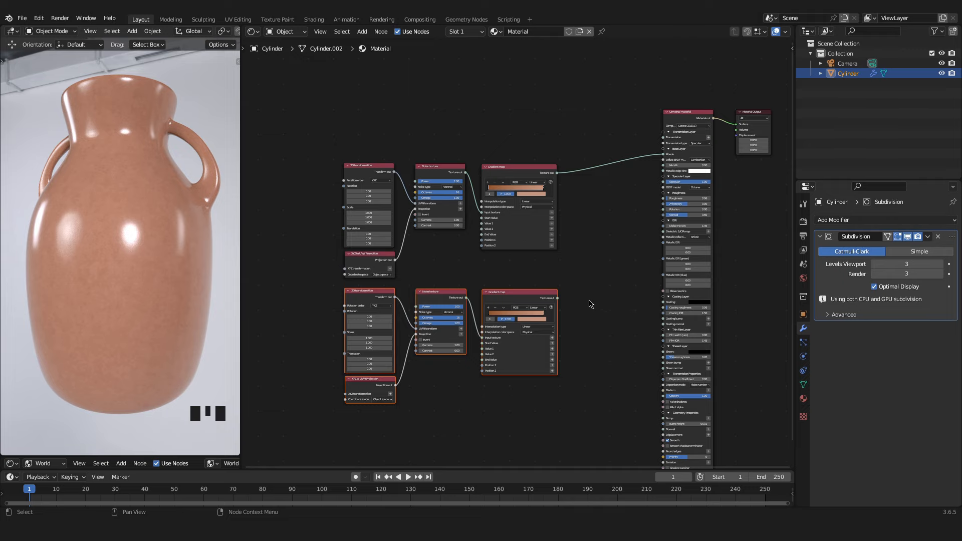
Step: Insert a Mix texture node between the upper Gradient map and the Universal material's Albedo, with the gradient as First texture
middle_click_drag(576, 217, 520, 221)
scroll(520, 221, "up", 3)
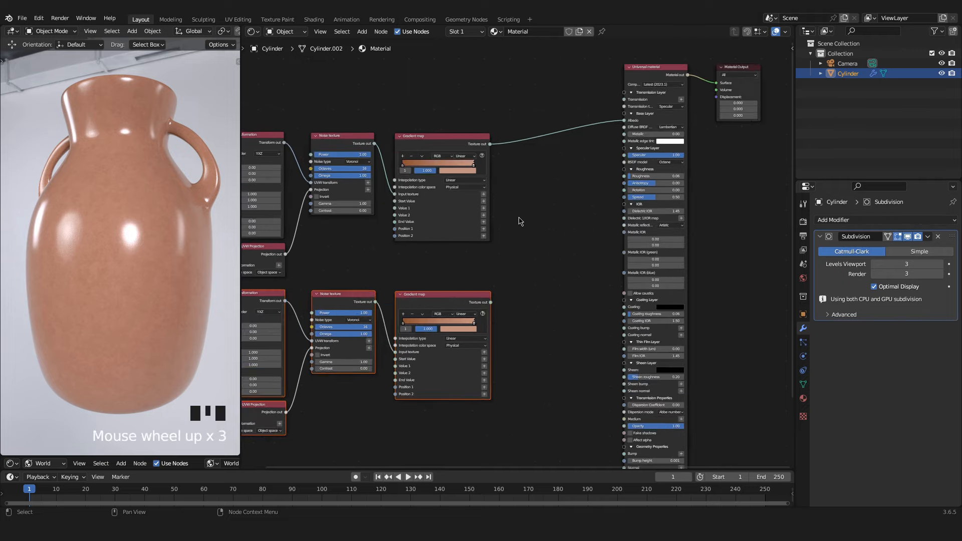
key("shift+a")
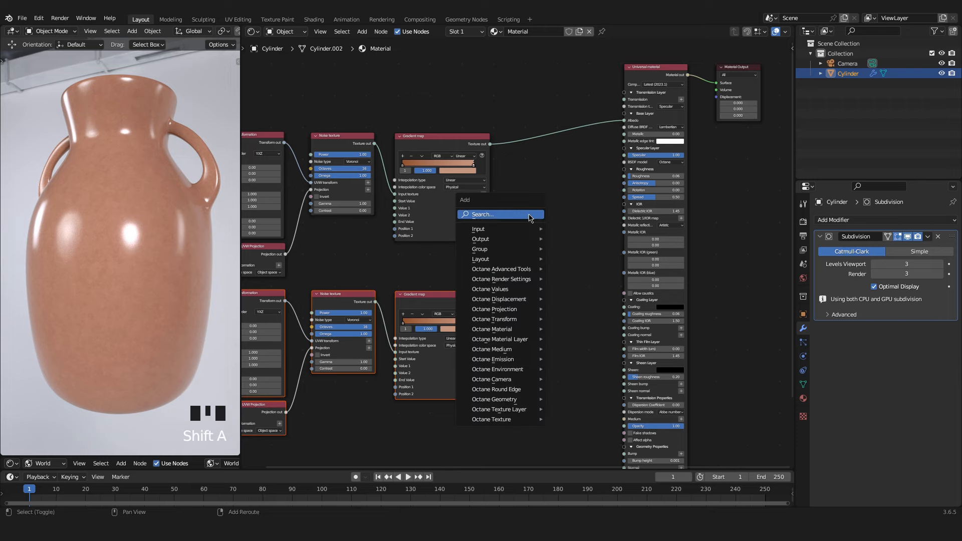
left_click(530, 216)
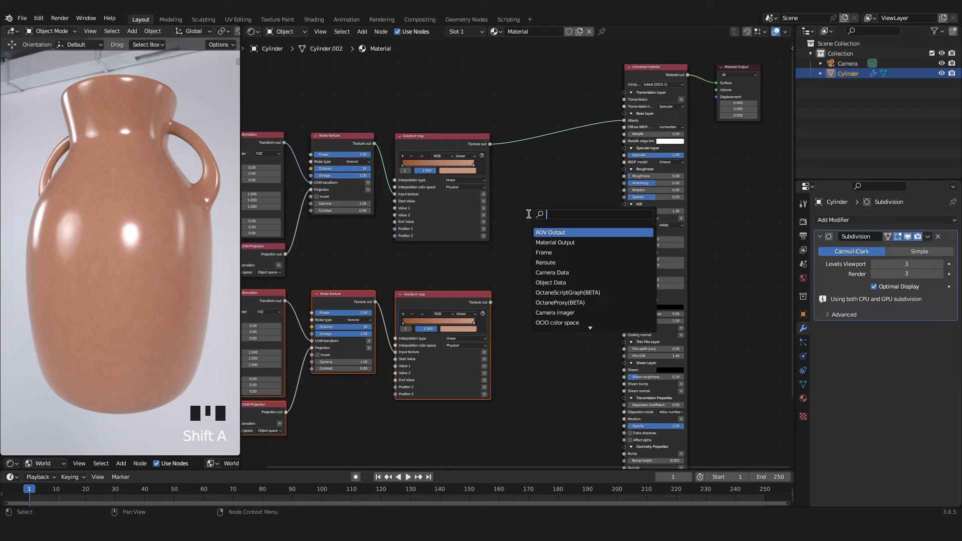
type("mix")
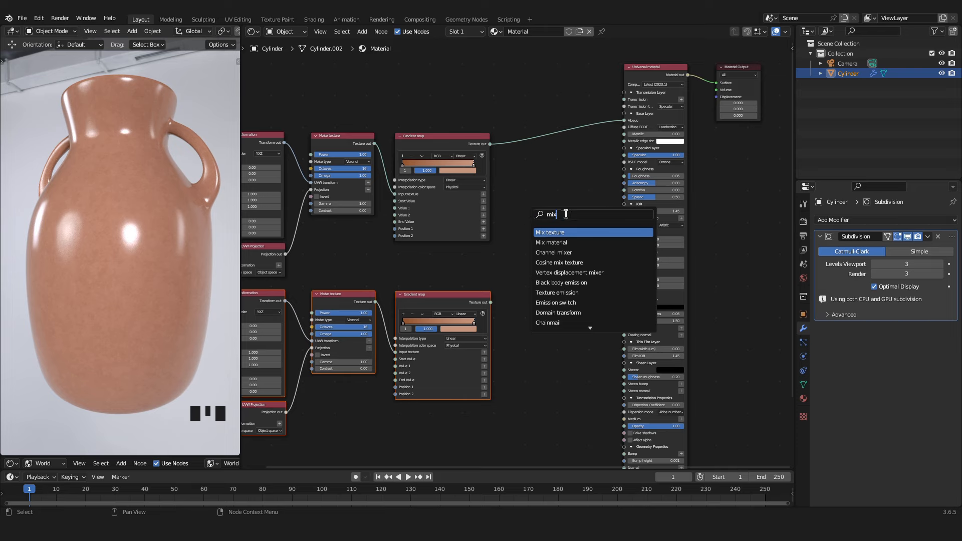
left_click(575, 237)
left_click(567, 216)
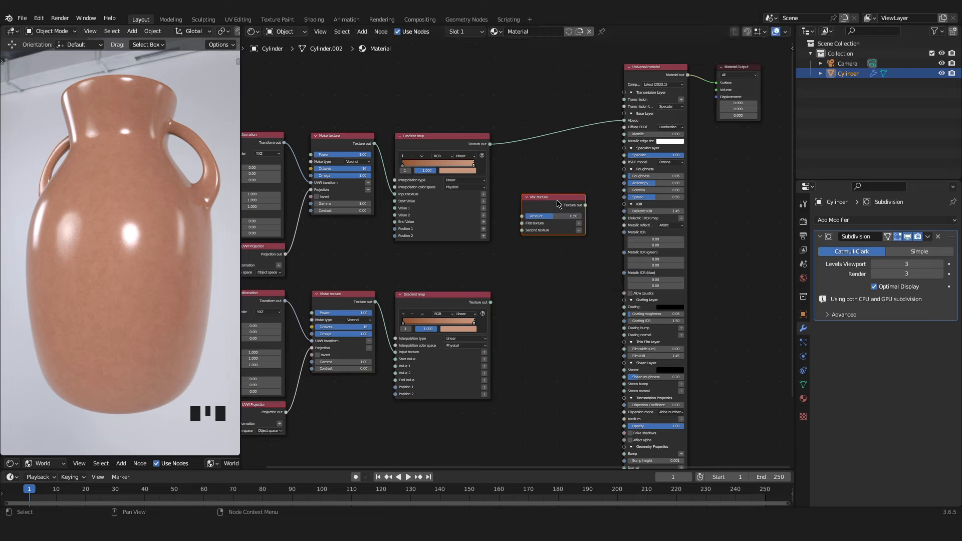
left_click_drag(560, 199, 537, 111)
scroll(532, 173, "up", 4)
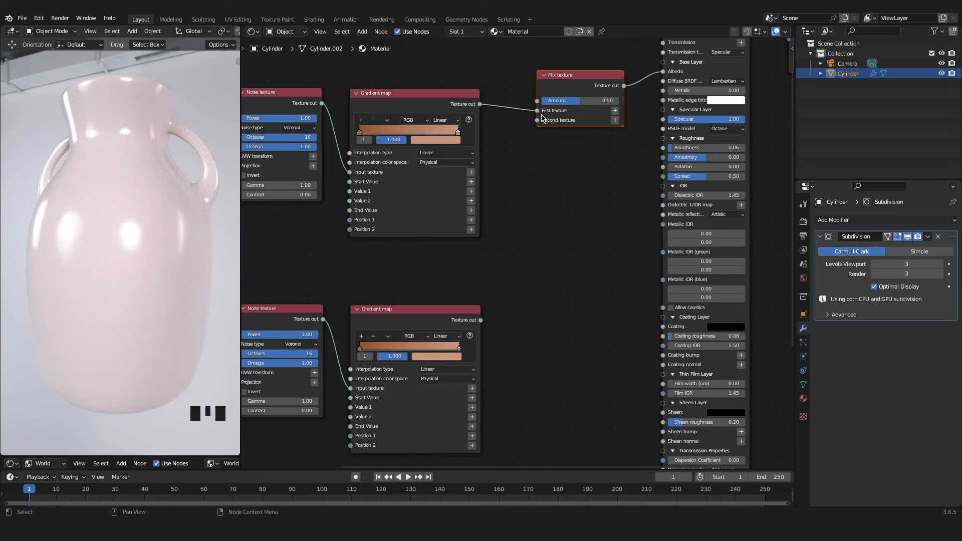
Step: Connect the lower Gradient map to the Mix texture's Second texture and set the mix Amount to 1.00
scroll(563, 118, "up", 1)
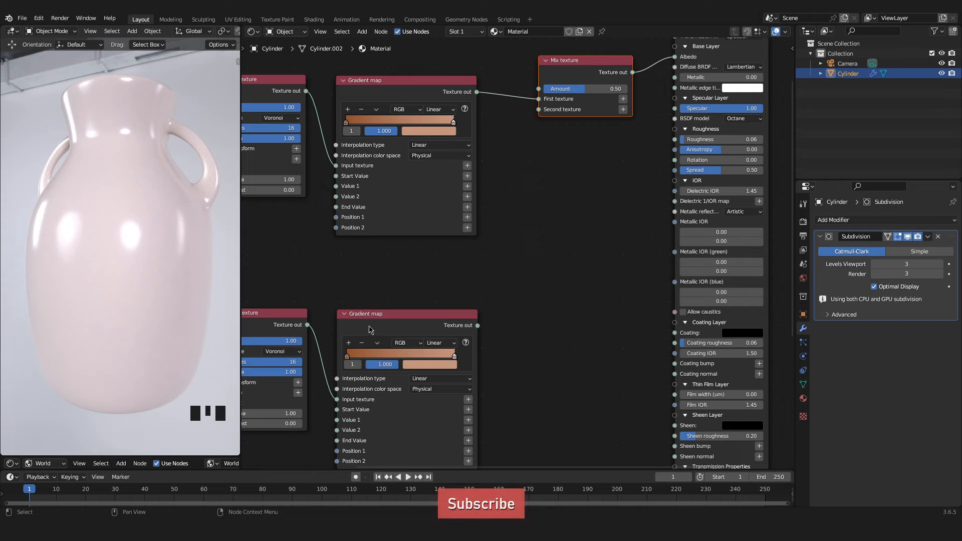
left_click_drag(477, 326, 539, 113)
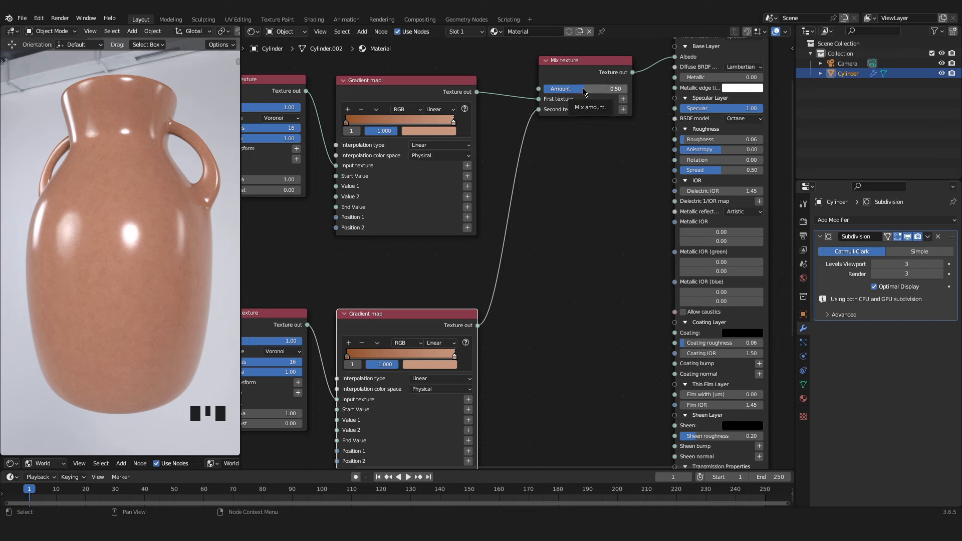
left_click_drag(583, 92, 627, 90)
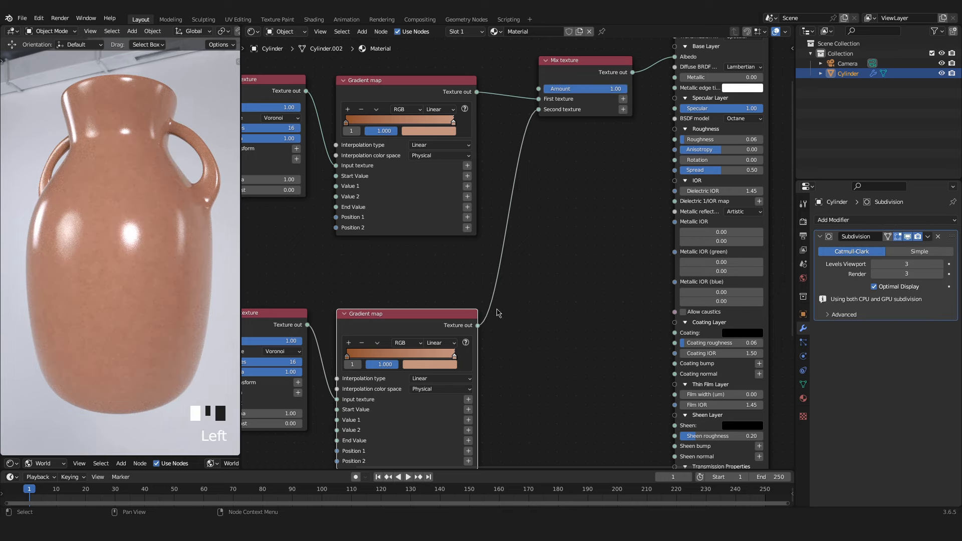
Step: Darken the start stop of the lower Gradient map to a very dark brown, keeping its hue and saturation
left_click(391, 332)
middle_click_drag(381, 320, 545, 208)
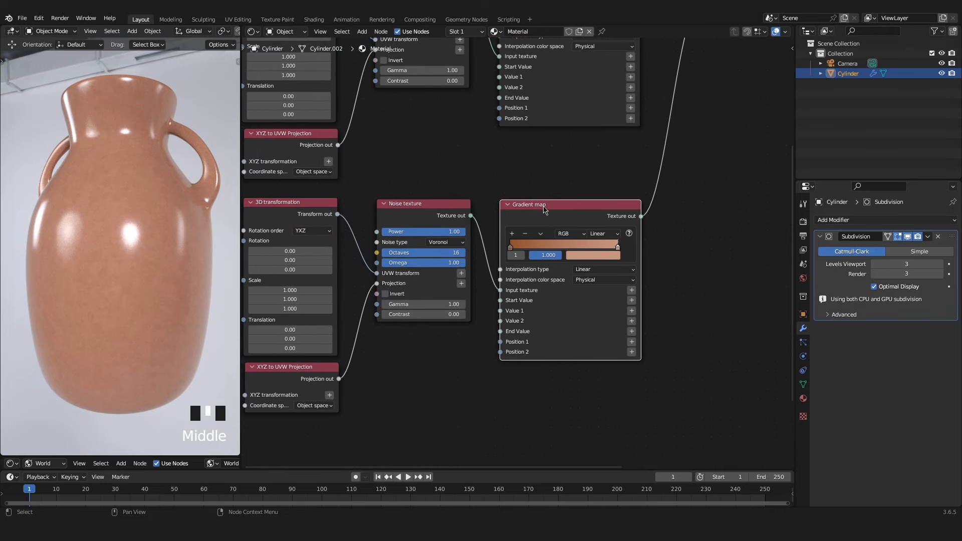
scroll(545, 209, "up", 3)
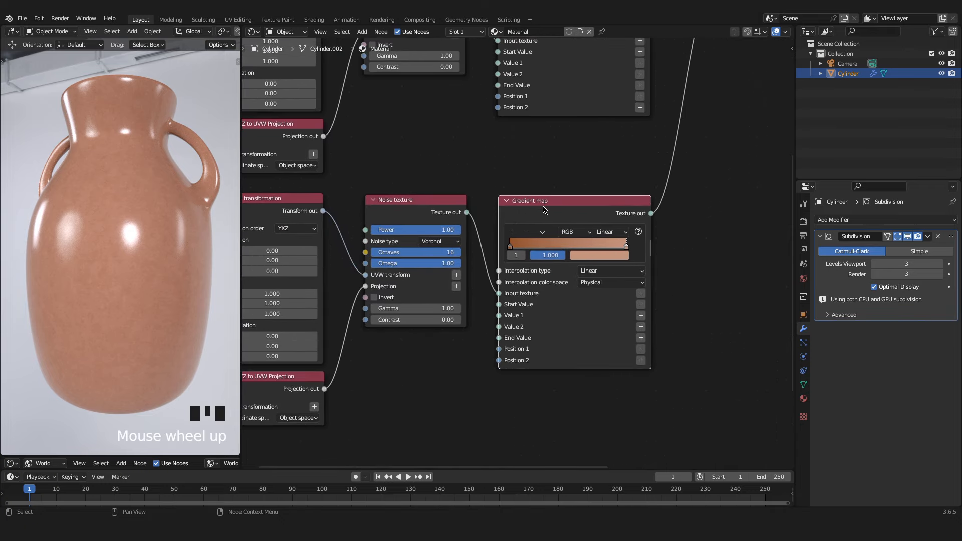
middle_click_drag(542, 208, 515, 197)
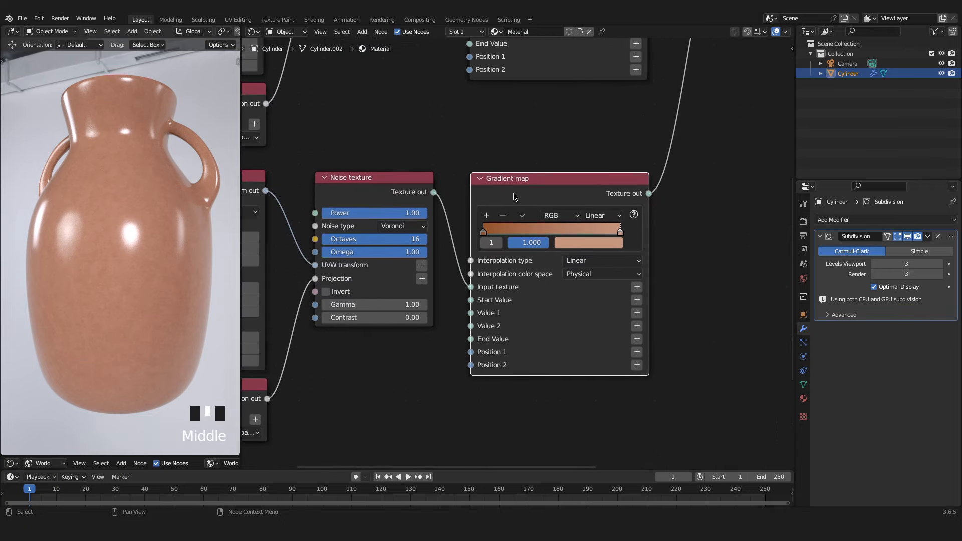
left_click(483, 234)
left_click(607, 244)
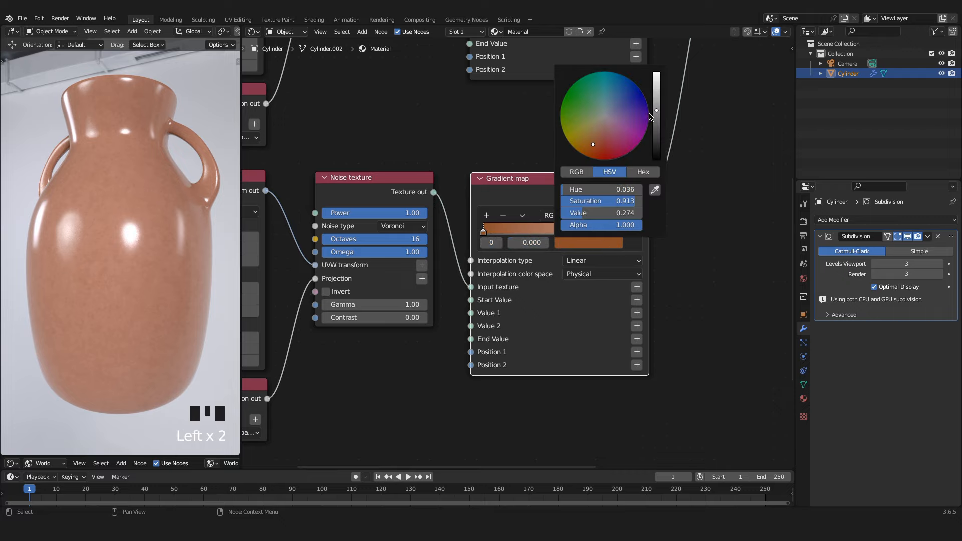
left_click_drag(657, 111, 657, 145)
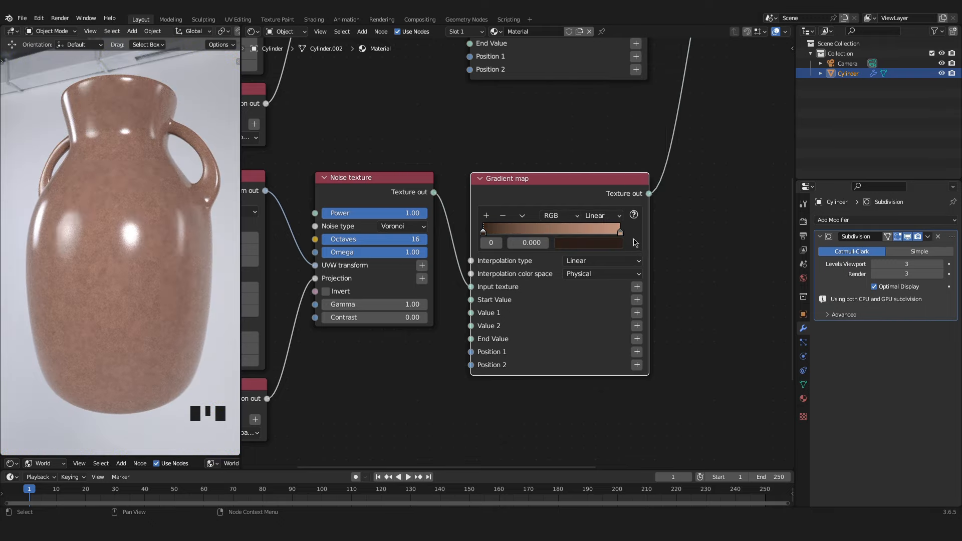
Step: Color the lower Gradient map's end stop a darkened grayish brown with hue 0.054 and saturation 0.391
left_click(621, 233)
left_click(614, 247)
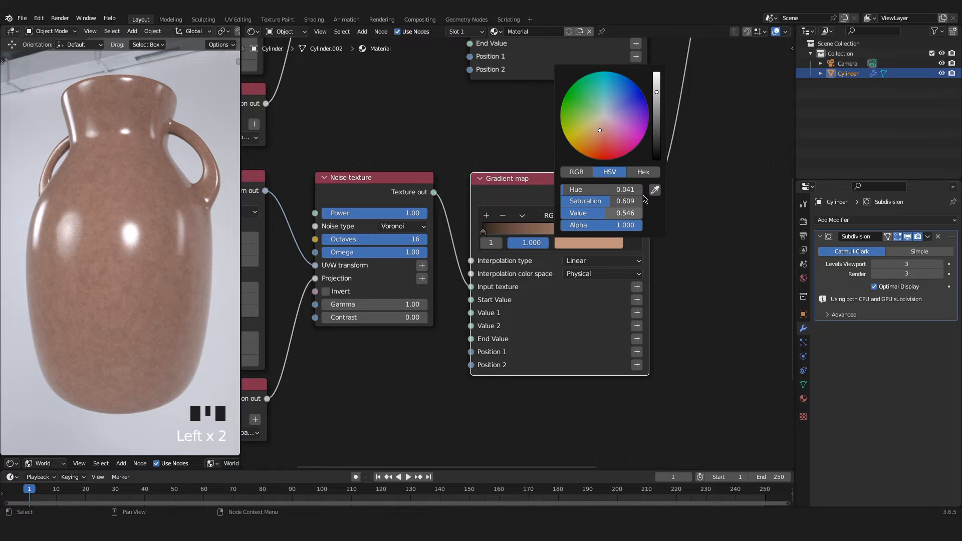
left_click(600, 125)
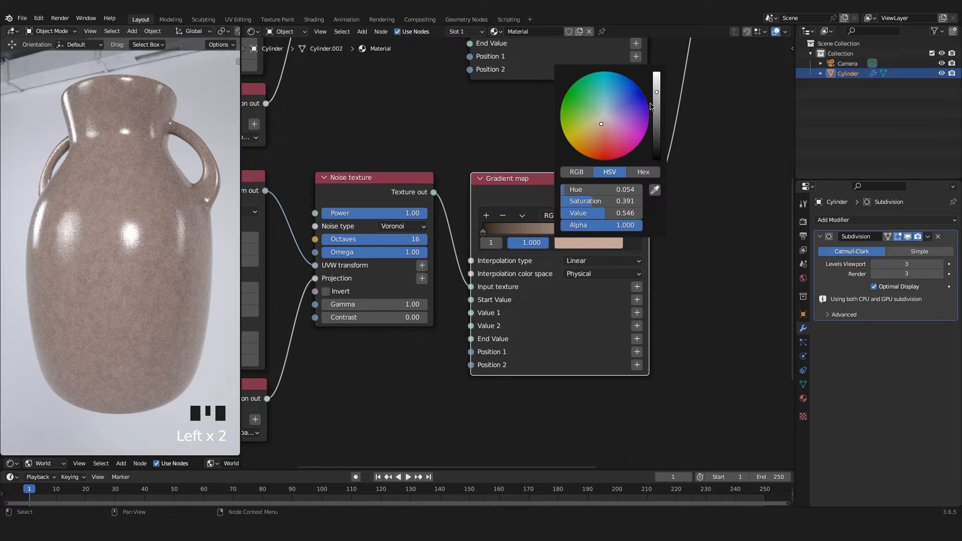
left_click_drag(657, 92, 656, 116)
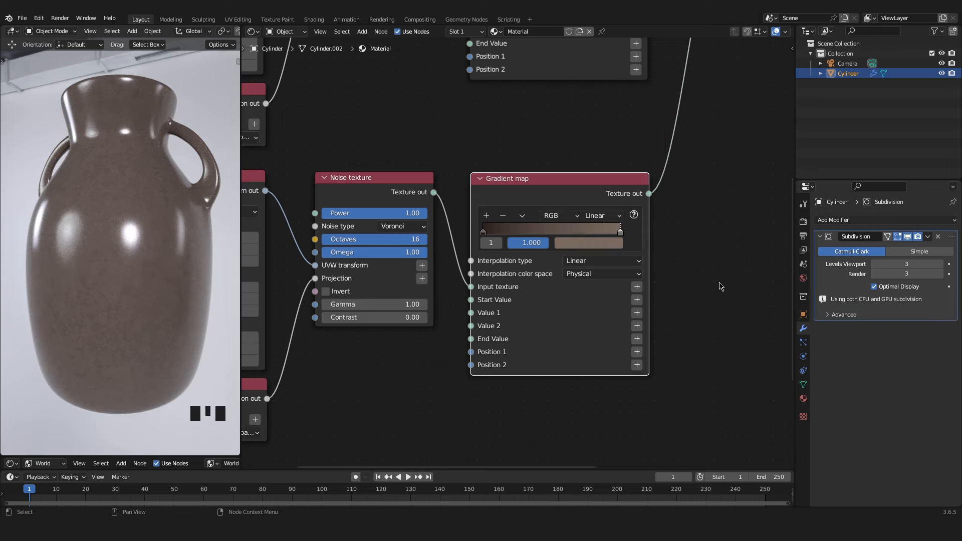
Step: Change the lower Noise texture's noise type to Circular and set its contrast to 2
middle_click_drag(459, 260, 599, 251)
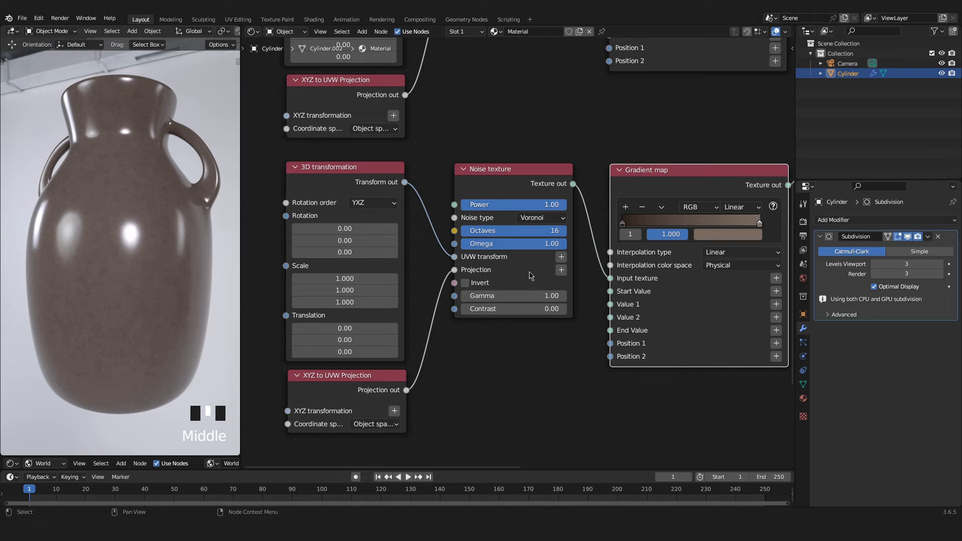
left_click(510, 189)
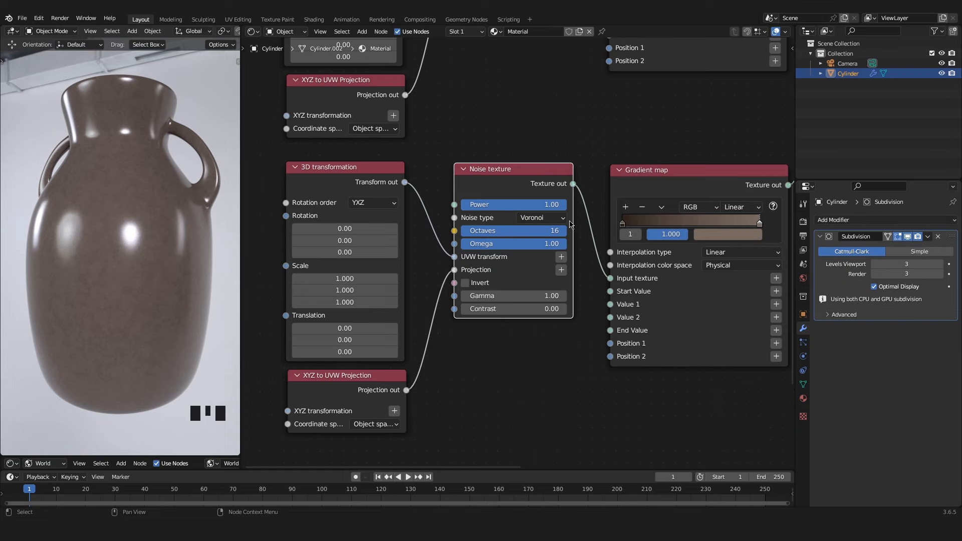
left_click(553, 218)
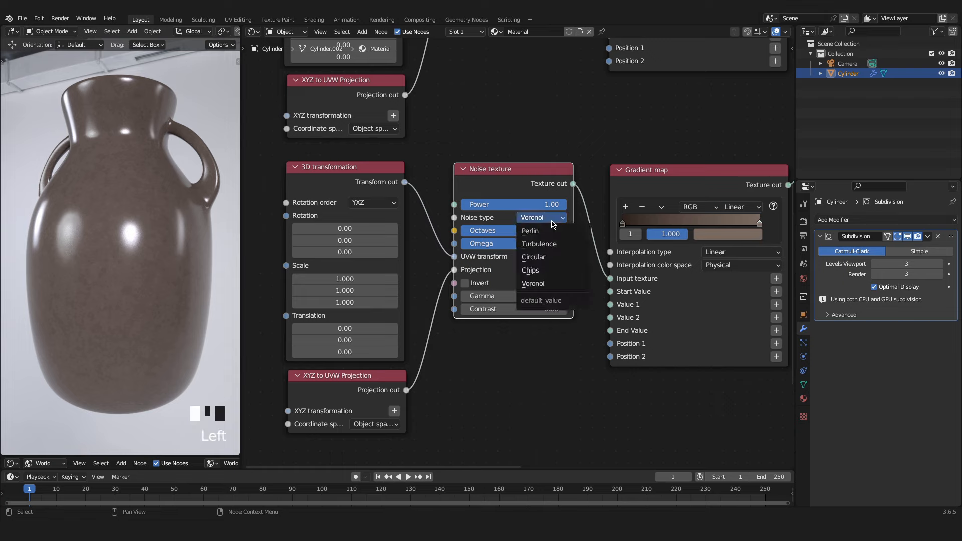
left_click(565, 260)
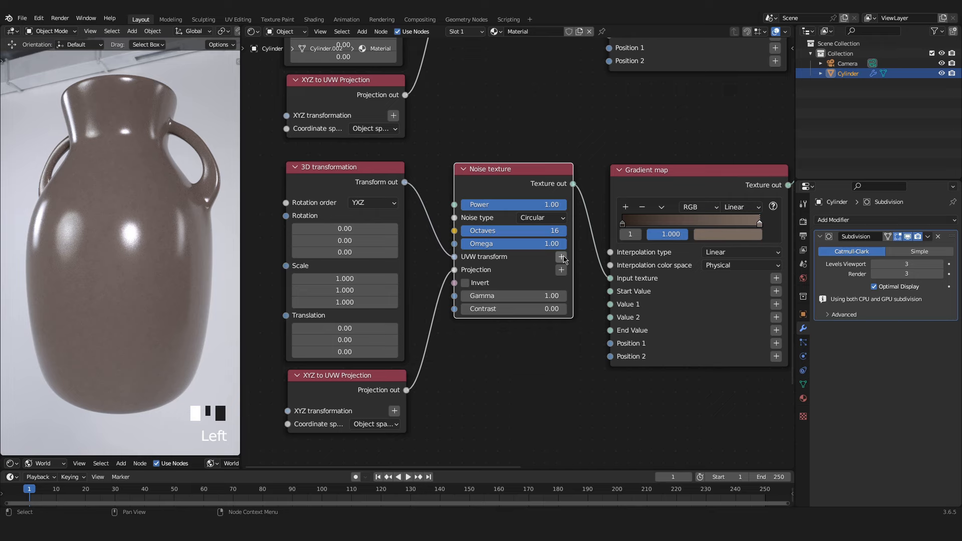
left_click(547, 309)
type("2")
key("Return")
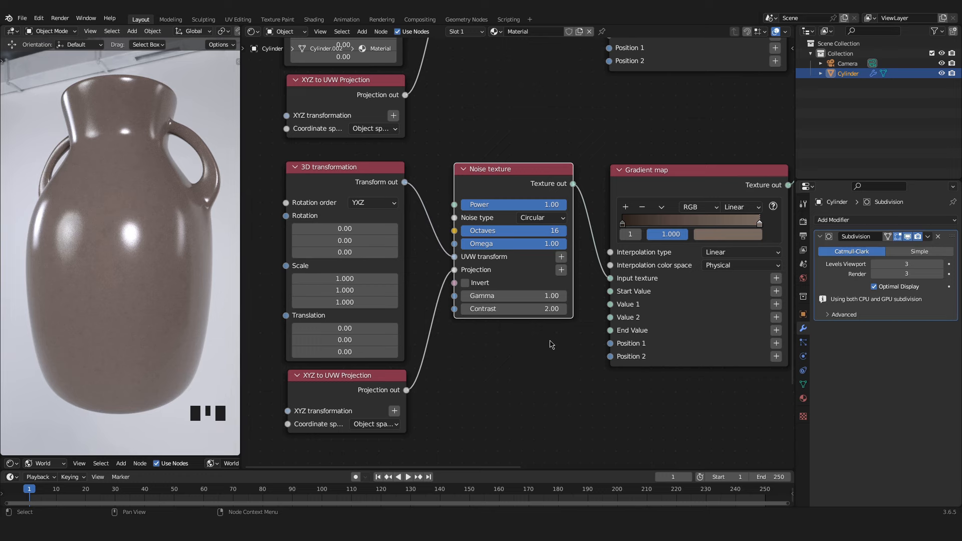
Step: Set the Mix texture's Amount to 0.5, and raise it to 0.61 to favor the darker gradient
middle_click_drag(625, 219, 525, 250)
scroll(513, 238, "down", 6)
scroll(499, 262, "down", 2)
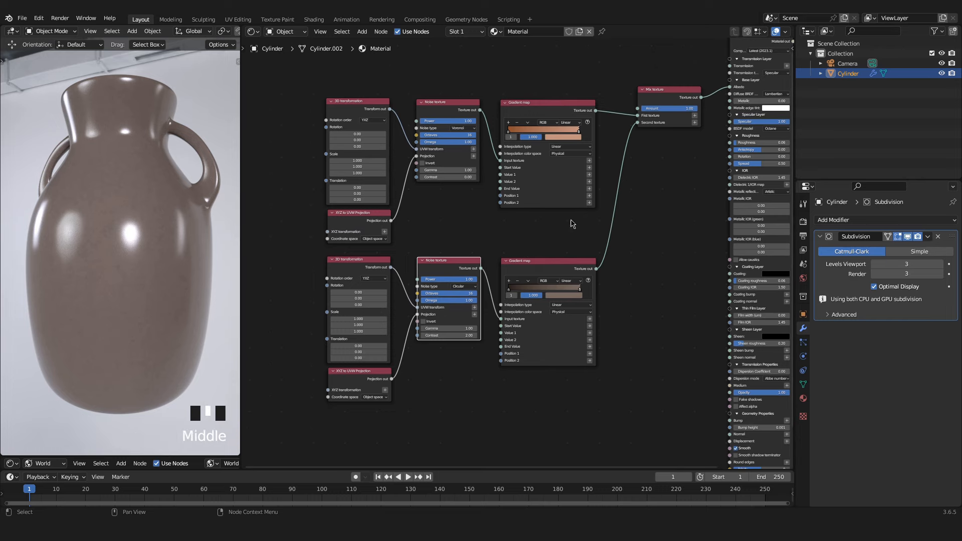
left_click(670, 109)
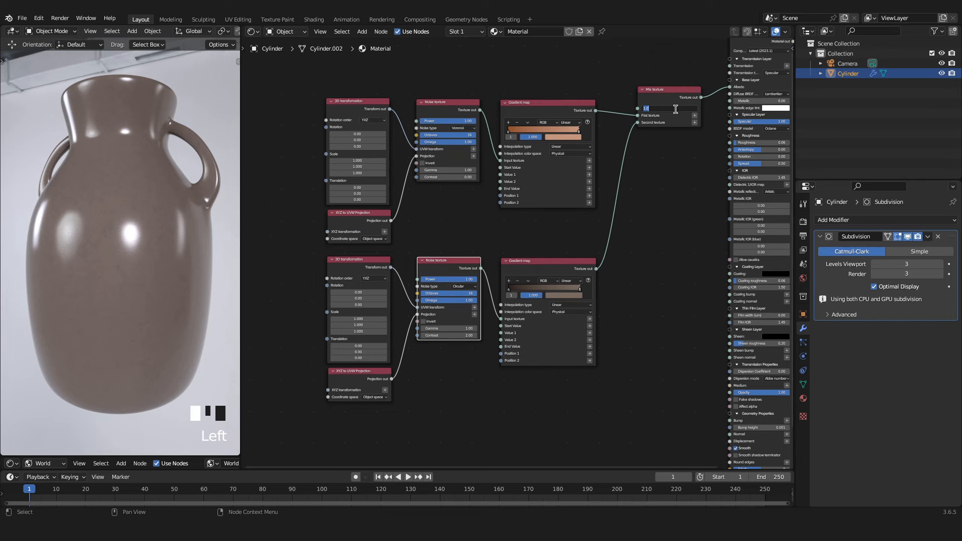
type("0.5")
key("Return")
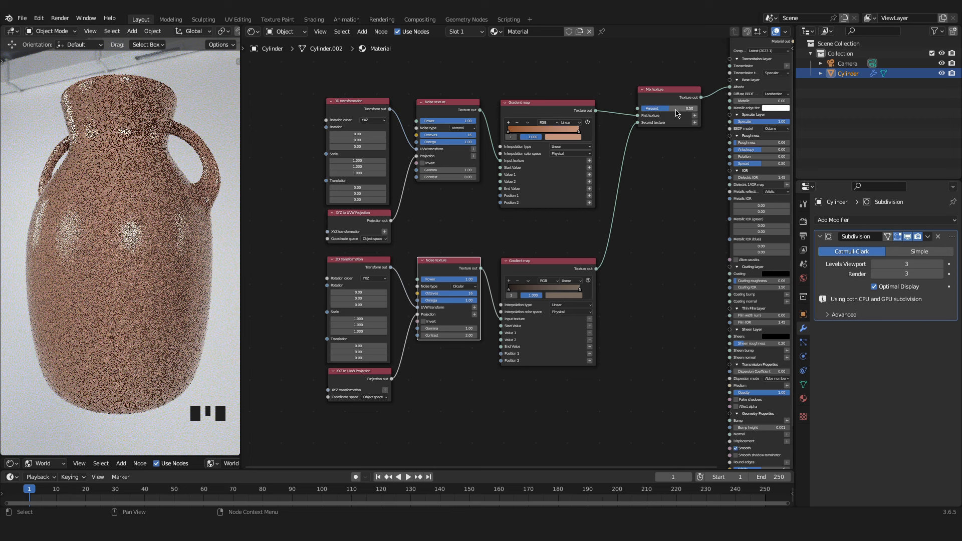
scroll(564, 168, "up", 2)
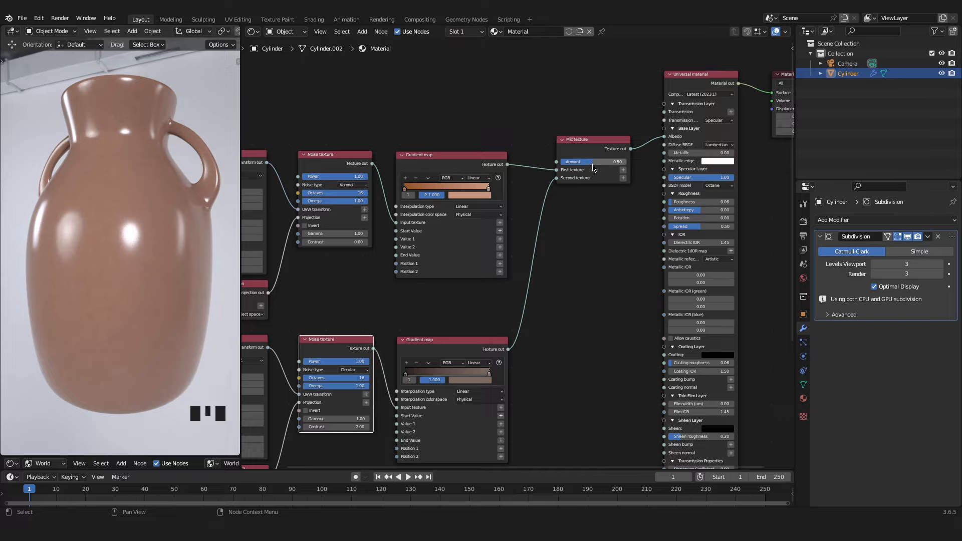
mouse_move(593, 167)
left_mouse_down()
mouse_move(623, 164)
mouse_move(598, 164)
left_mouse_up()
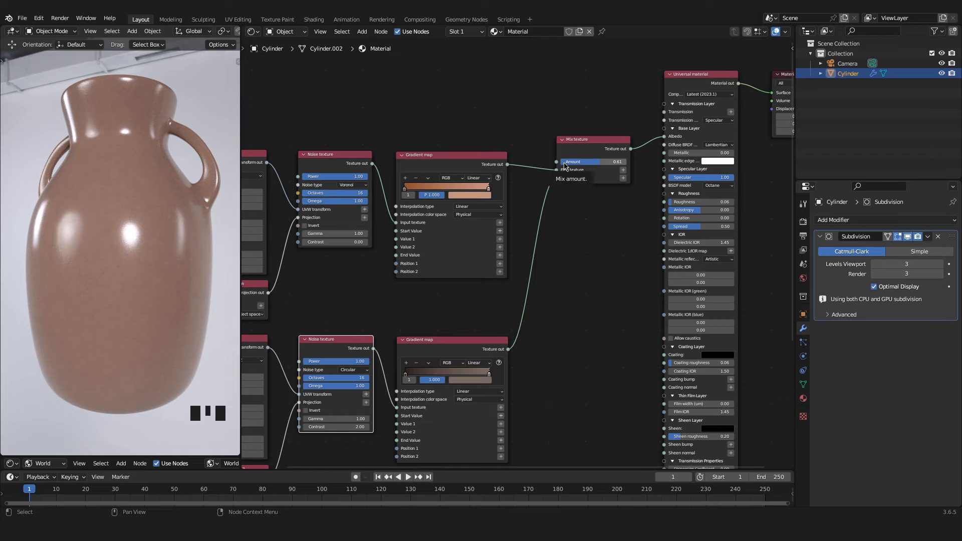
Step: Add a Gradient map node in the empty space above the upper terracotta Gradient map
middle_click_drag(542, 171, 635, 290)
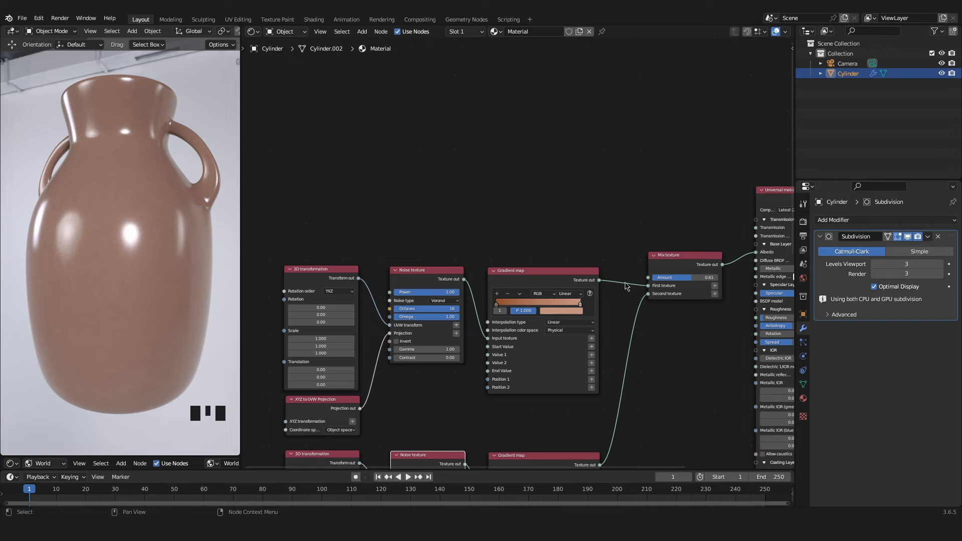
middle_click_drag(578, 219, 603, 260)
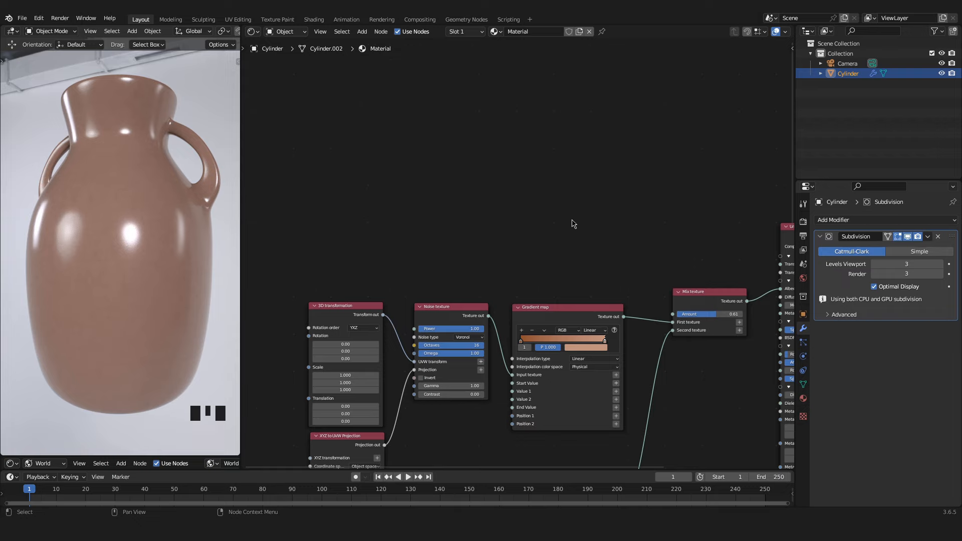
key("shift+a")
type("g")
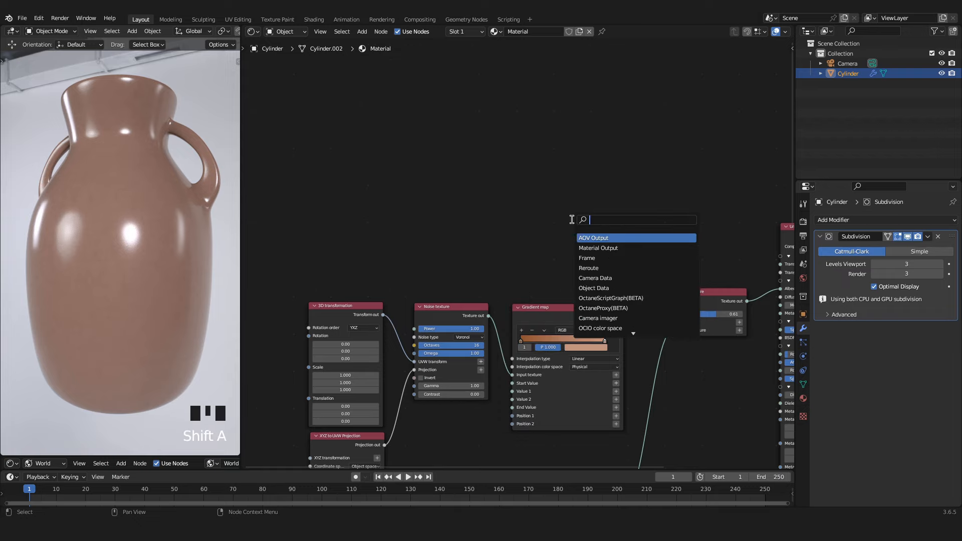
type("ra")
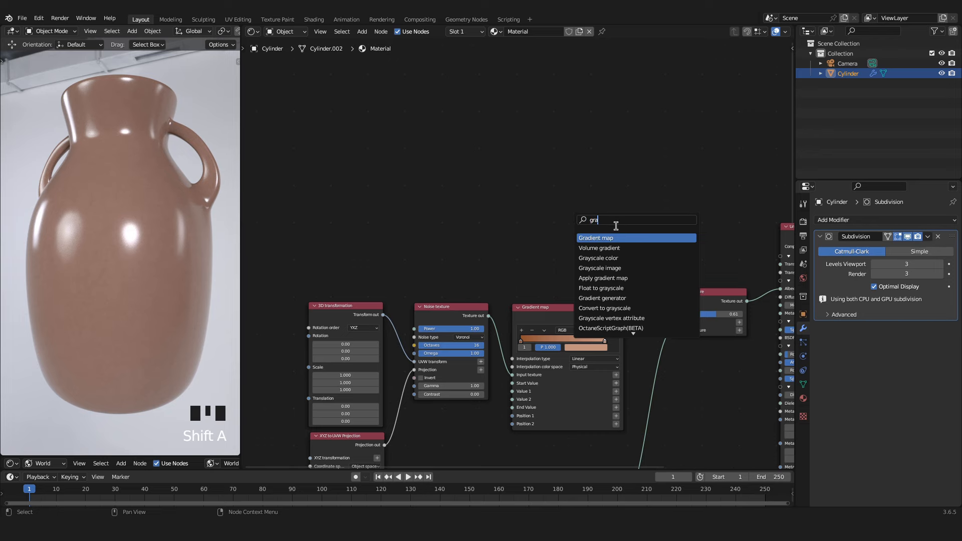
left_click(617, 238)
left_click(629, 185)
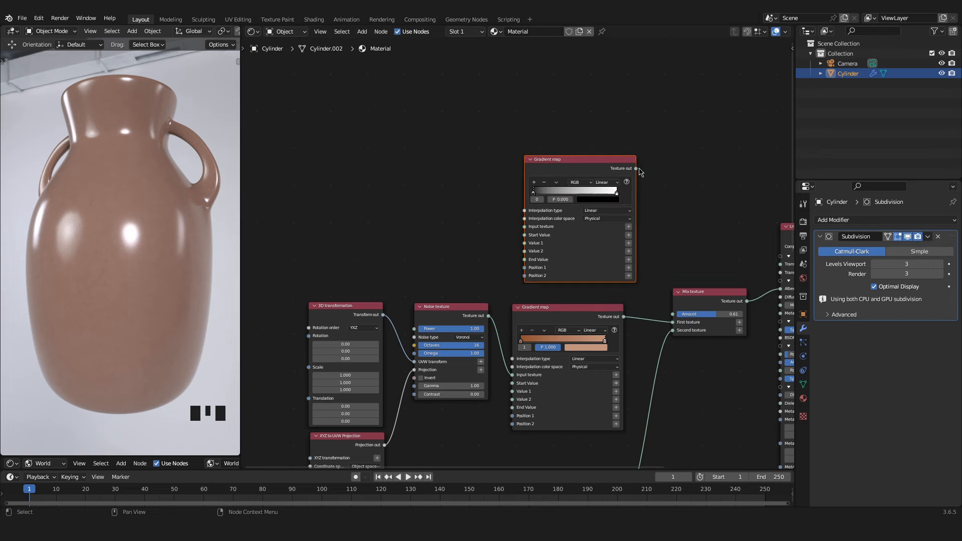
Step: Connect the black-and-white Gradient map to the Mix texture's Amount and align it above the terracotta Gradient map
middle_click_drag(636, 173, 575, 165)
scroll(582, 161, "up", 2)
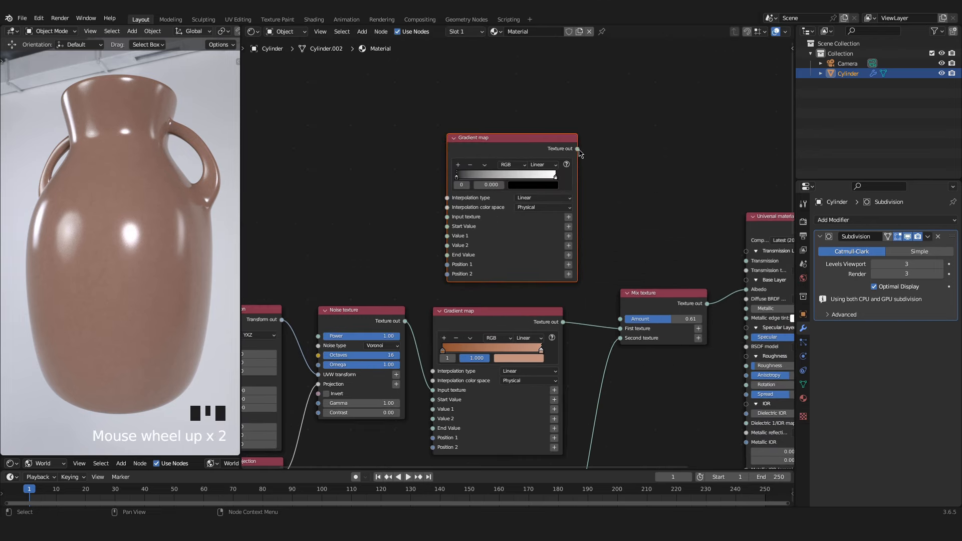
left_click_drag(578, 149, 621, 321)
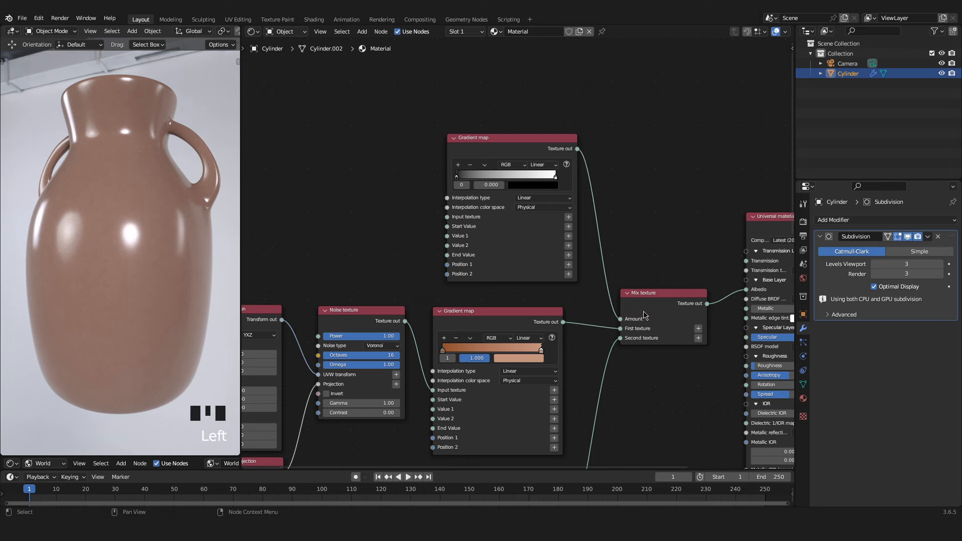
left_click_drag(517, 145, 501, 135)
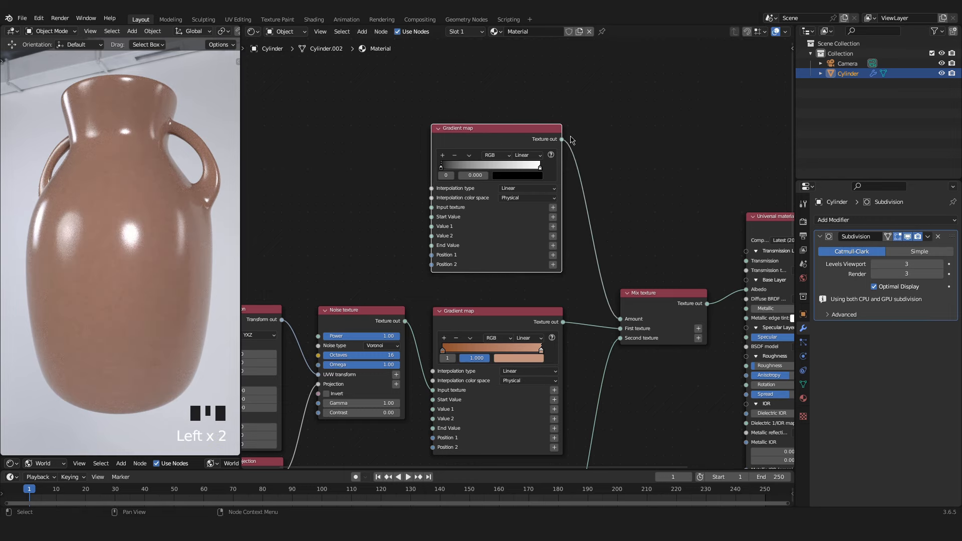
Step: Add a second Mix texture node beside the black-and-white Gradient map and connect it to that map's Input texture
middle_click_drag(572, 134, 670, 157)
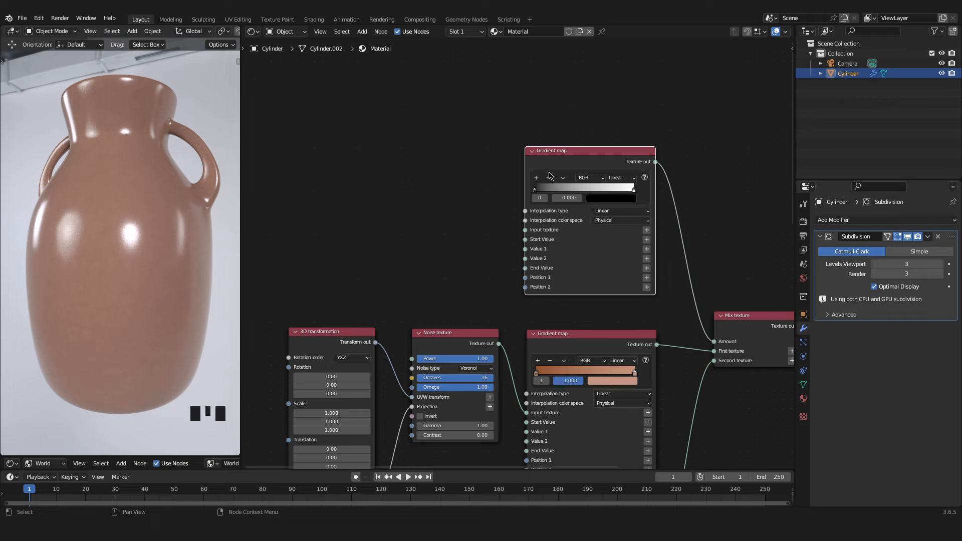
middle_click_drag(538, 160, 610, 173)
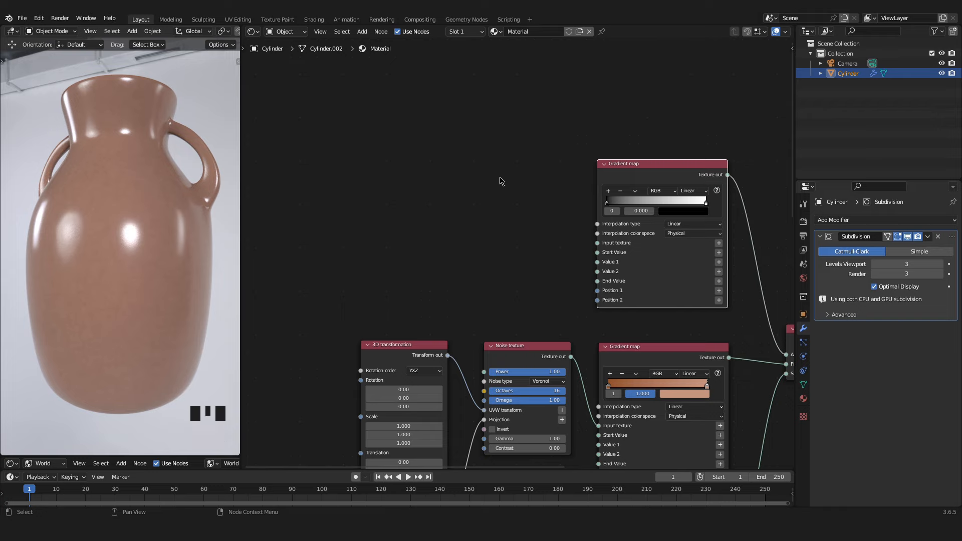
key("shift+a")
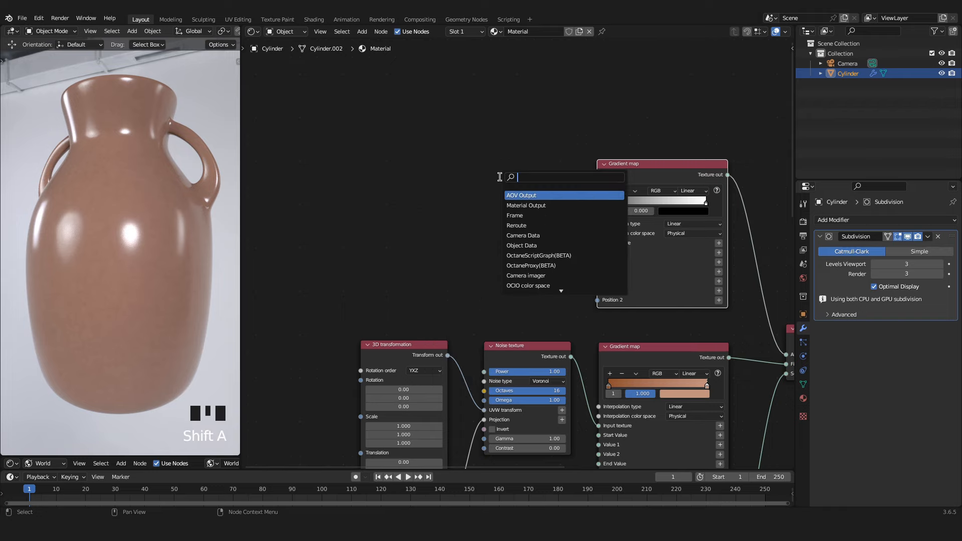
type("mix")
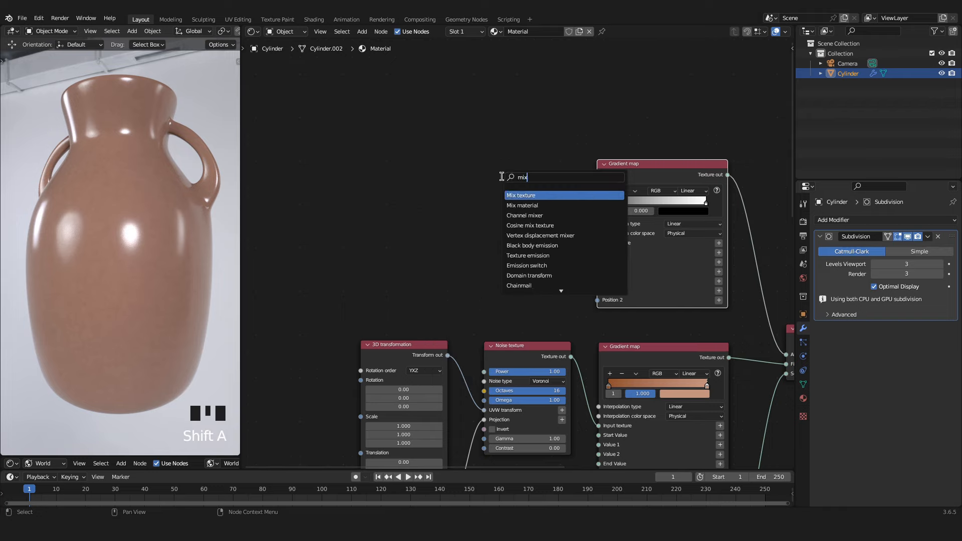
key("Return")
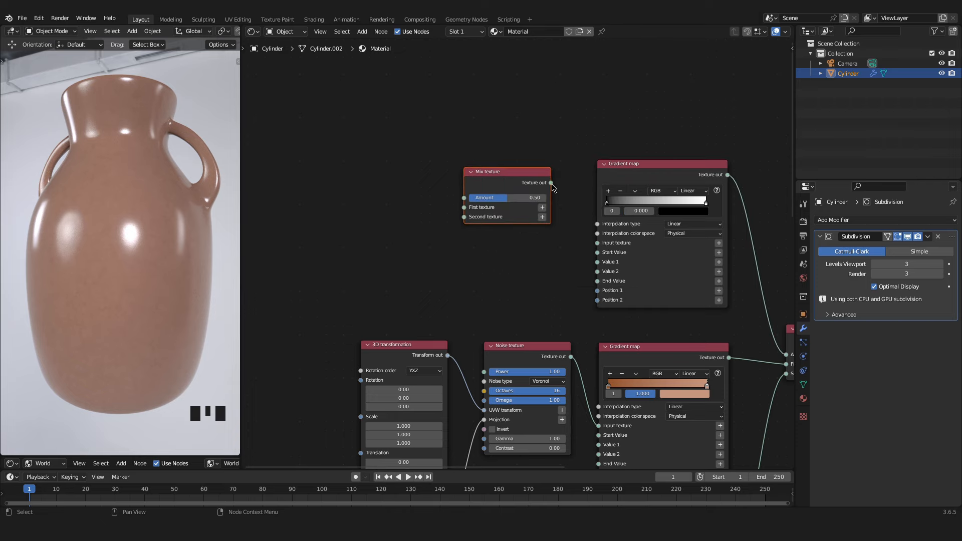
left_click_drag(552, 183, 601, 244)
scroll(601, 245, "up", 4)
middle_click_drag(627, 243, 579, 233)
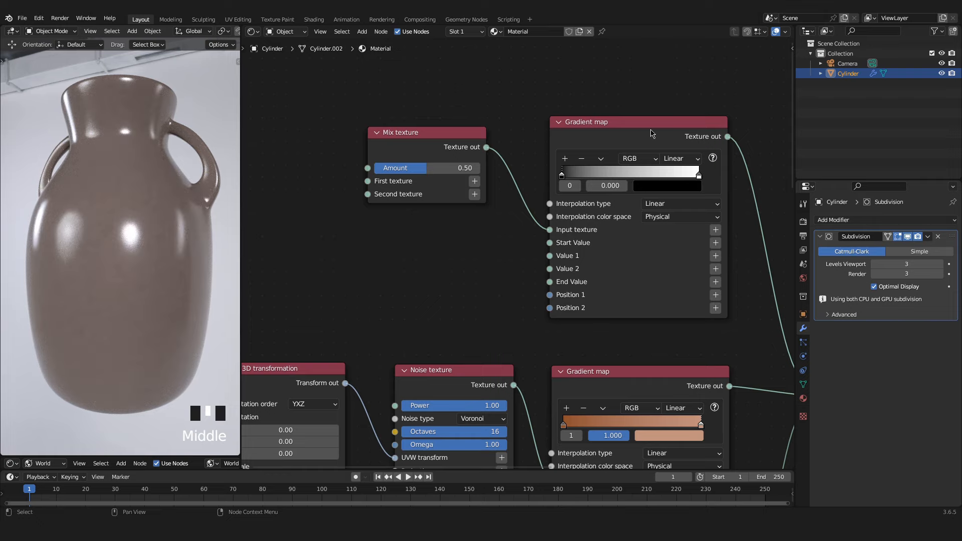
Step: Add a Gradient map node in the empty space above and to the left of the second Mix texture
middle_click_drag(471, 145, 566, 152)
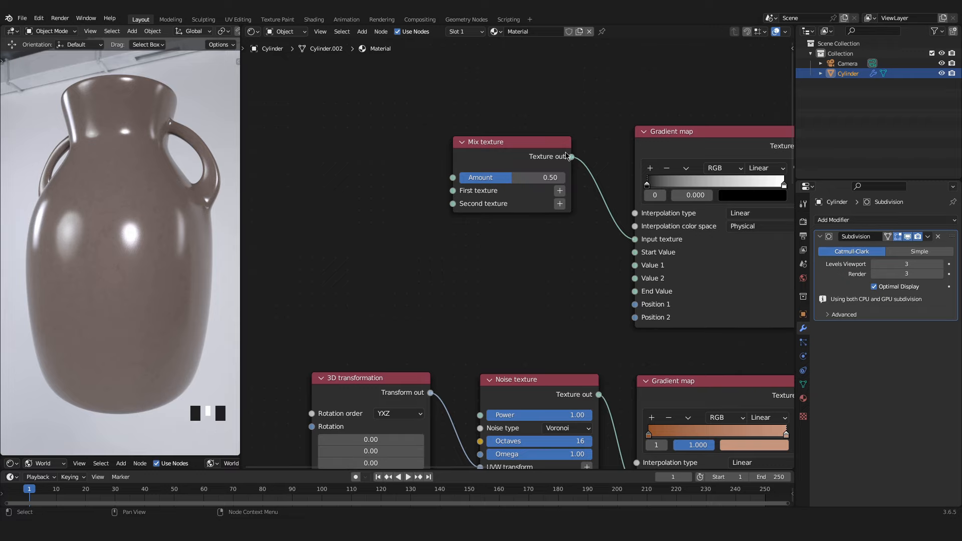
middle_click_drag(566, 156, 713, 158)
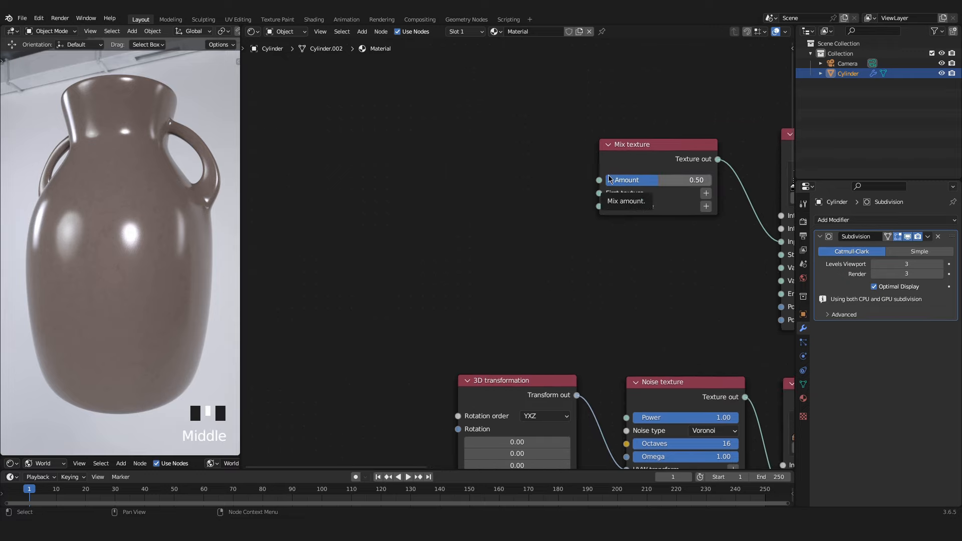
scroll(490, 168, "down", 3)
middle_click_drag(428, 152, 553, 235)
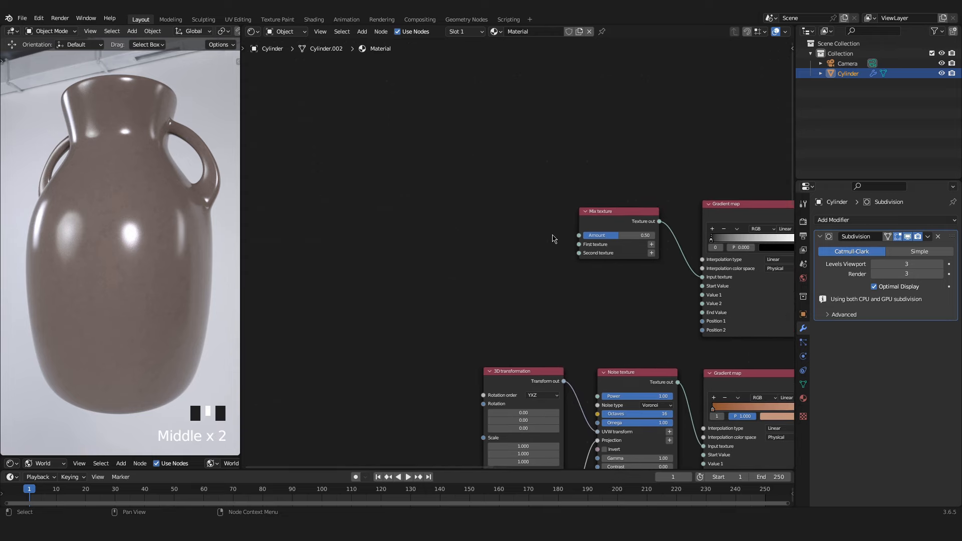
key("shift+a")
type("g")
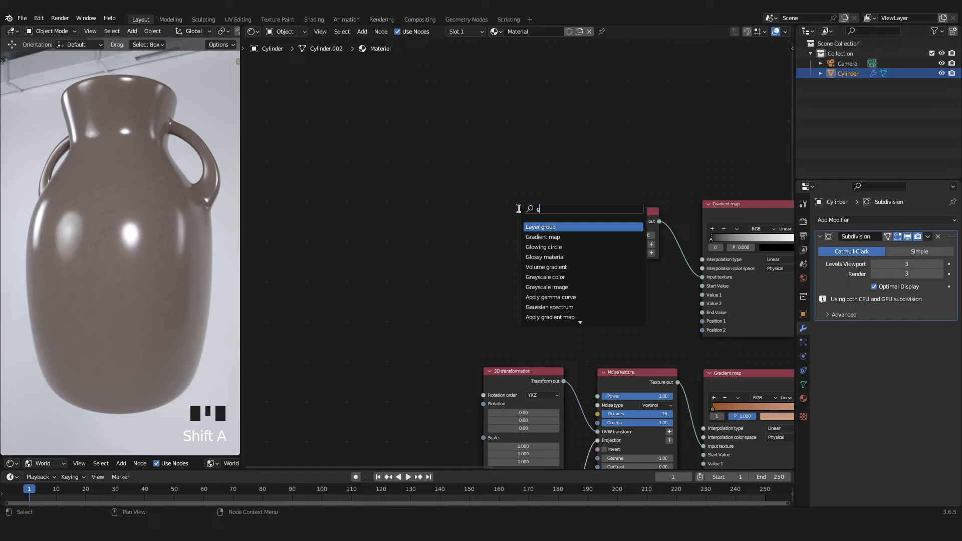
type("ra")
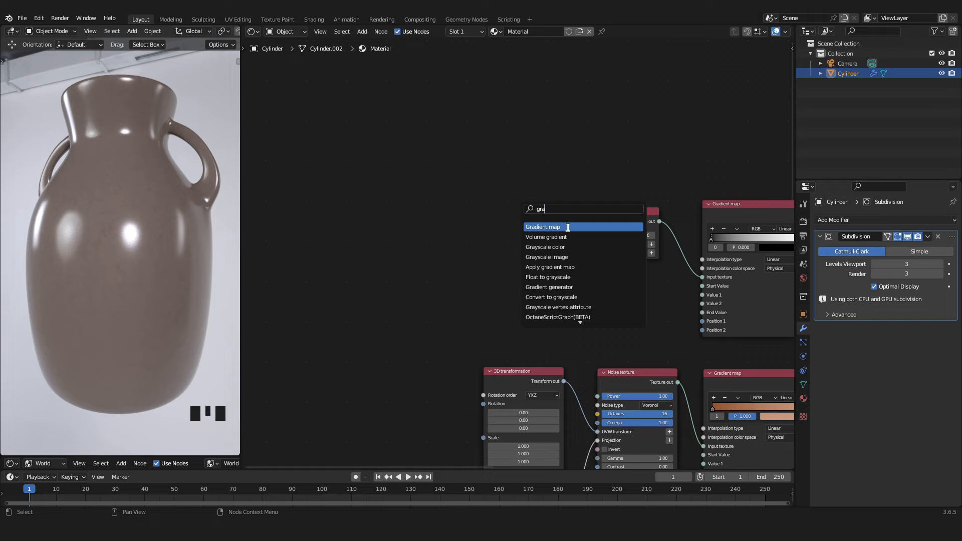
left_click(567, 228)
left_click(452, 119)
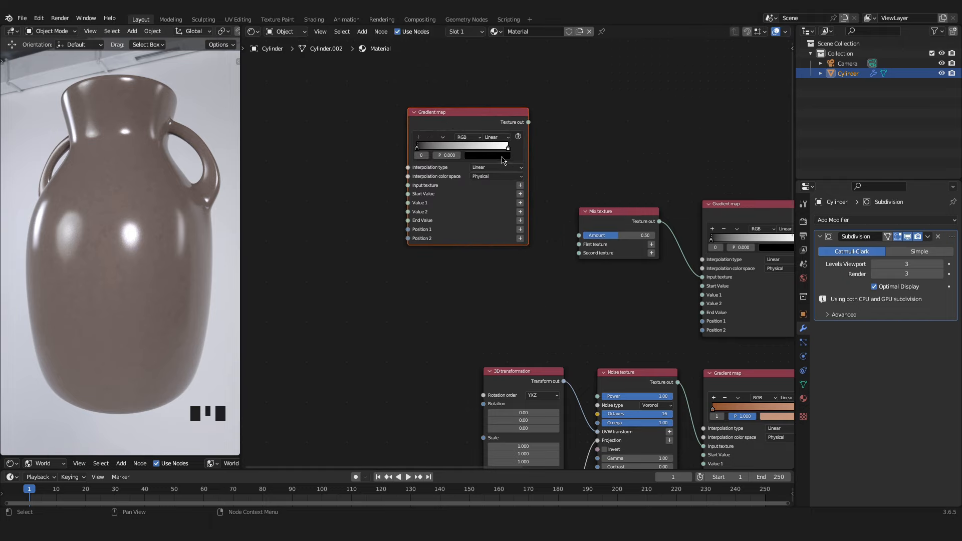
left_click_drag(440, 123, 426, 114)
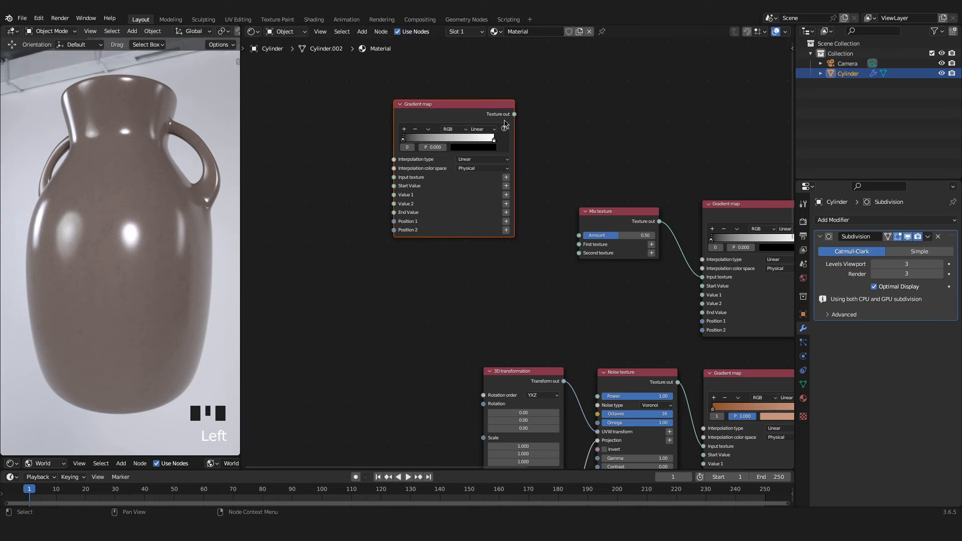
Step: Connect the new Gradient map's output to the First texture input of the second Mix texture
scroll(517, 118, "up", 3)
middle_click_drag(516, 119, 485, 134)
left_click_drag(484, 97, 566, 261)
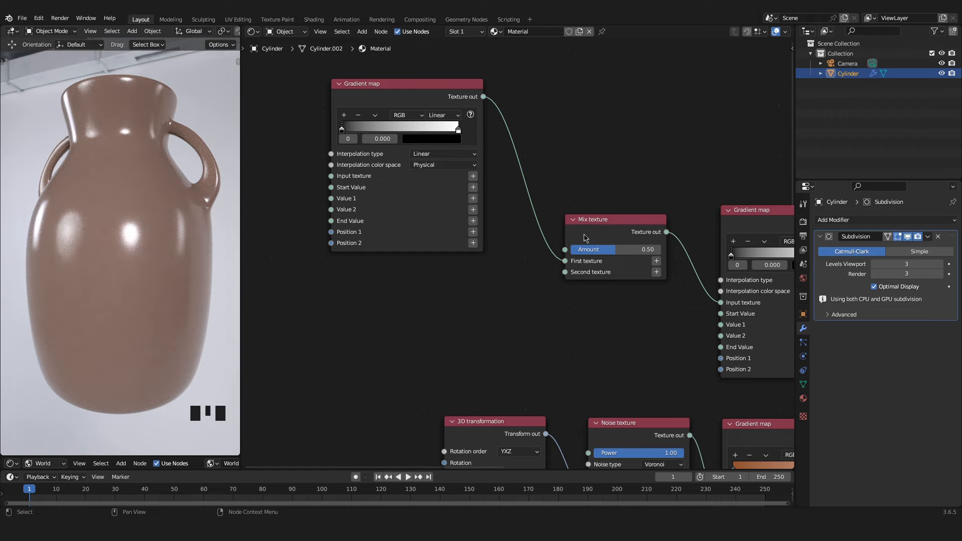
Step: Add a Sine wave texture node to the left of the new Gradient map
middle_click_drag(570, 224, 657, 238)
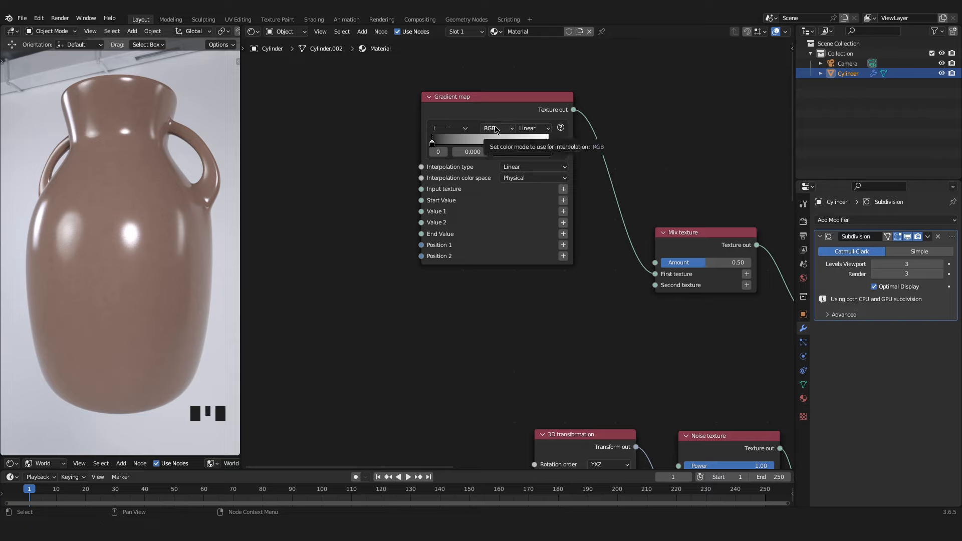
middle_click_drag(495, 130, 608, 172)
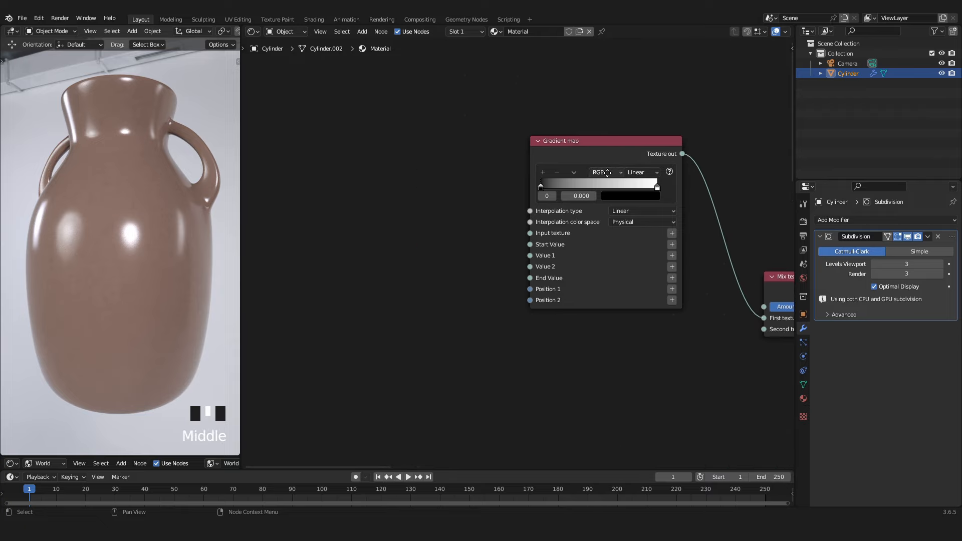
middle_click_drag(510, 175, 530, 179)
key("shift+a")
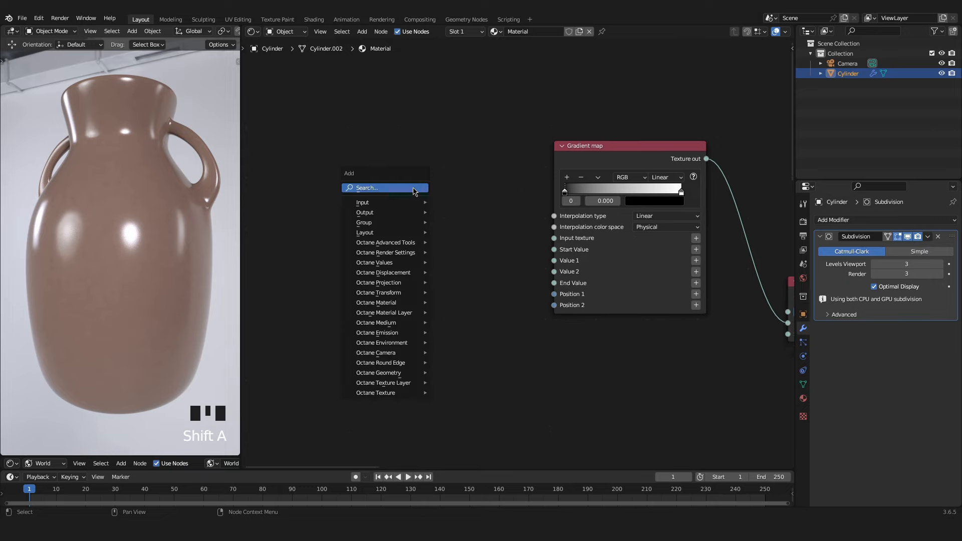
type("sin")
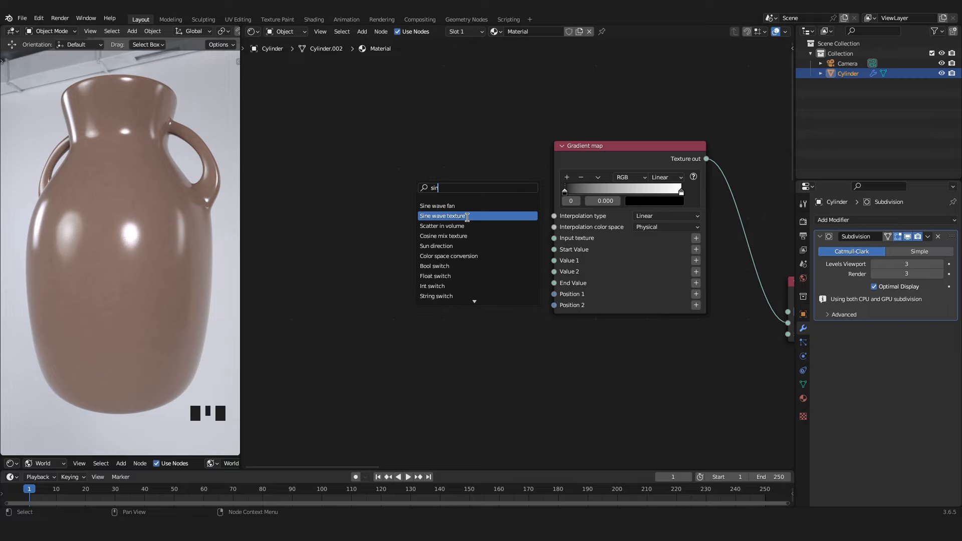
left_click(467, 217)
left_click(414, 192)
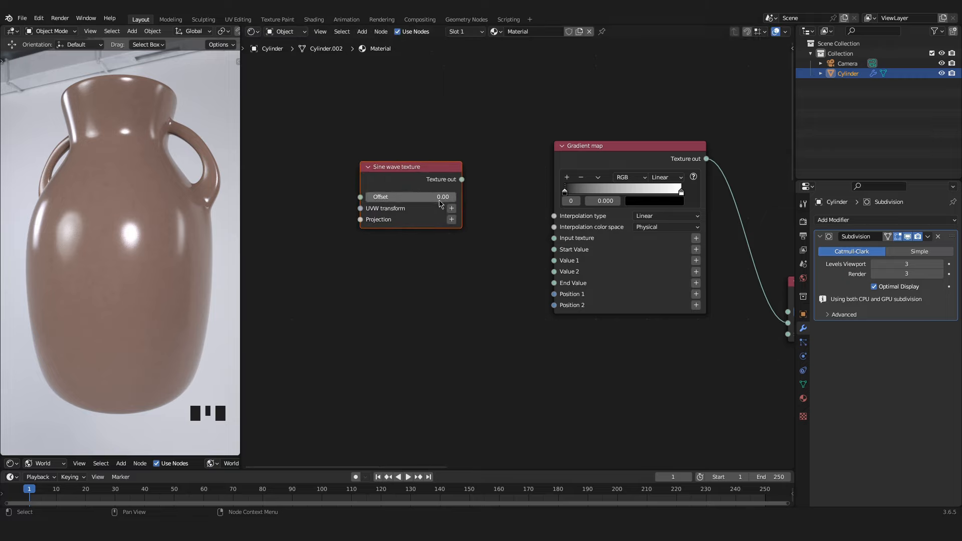
Step: Connect the Sine wave texture to the Gradient map's Input texture and shift the sine node slightly closer to it
left_click_drag(461, 180, 556, 242)
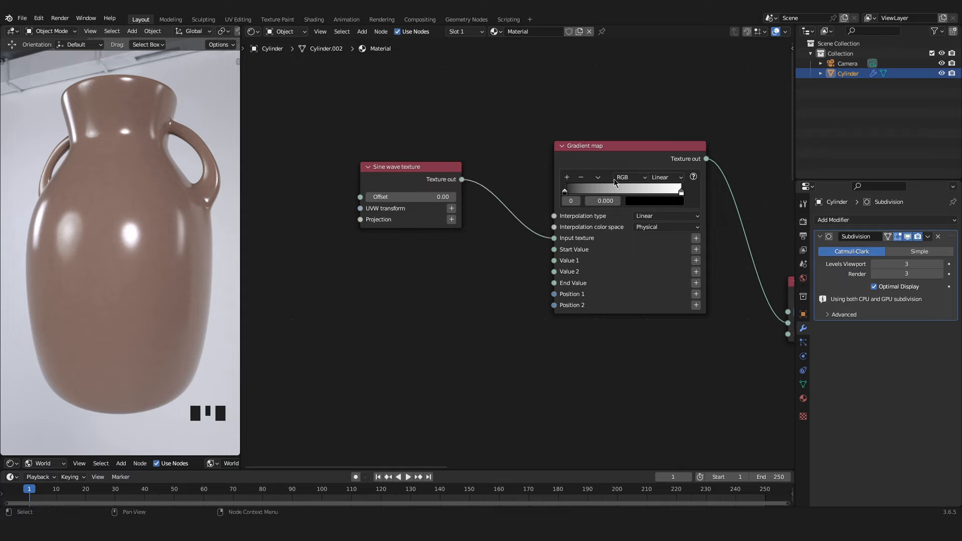
left_click(581, 153)
left_click_drag(423, 171, 431, 170)
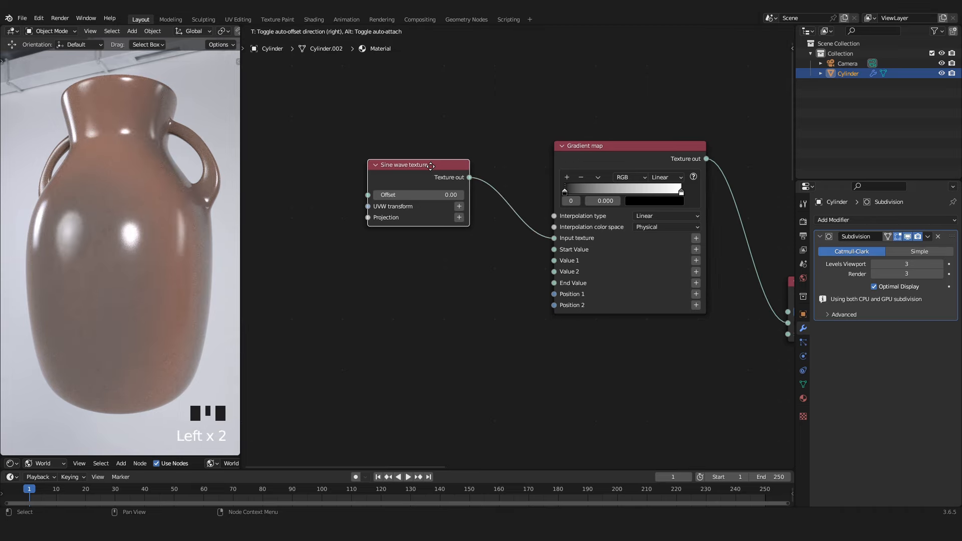
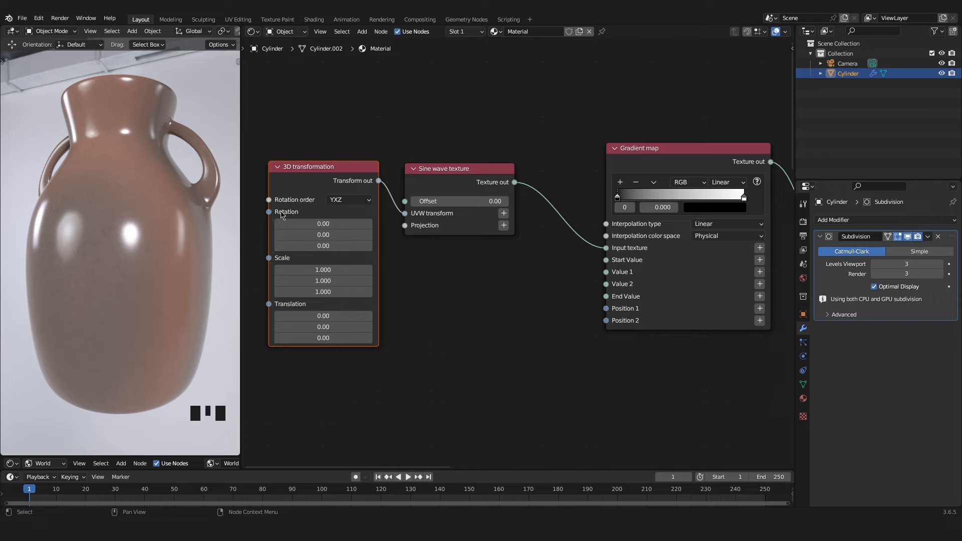
Step: In the sine wave's 3D transformation, set the third Rotation value to 90 and the first Scale value to 30
left_click(322, 246)
type("90")
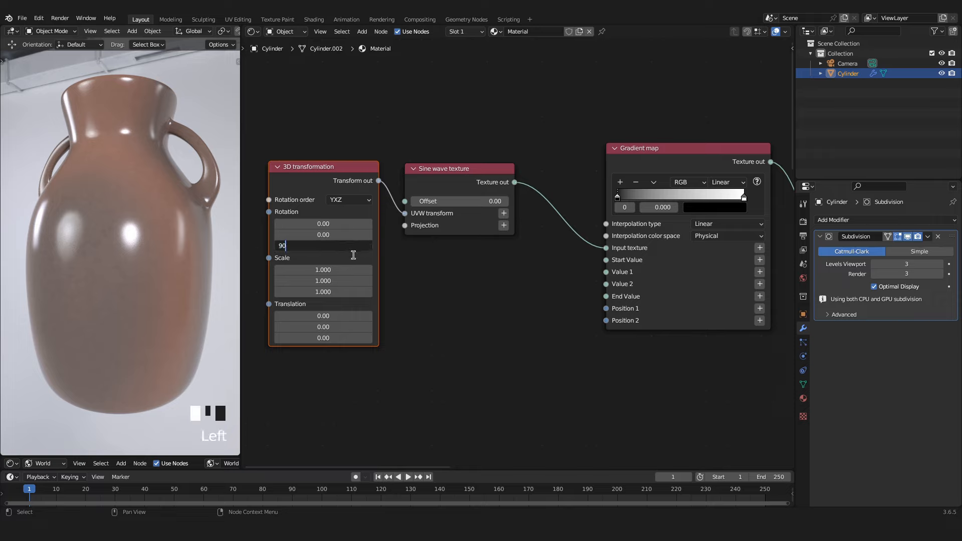
key("Return")
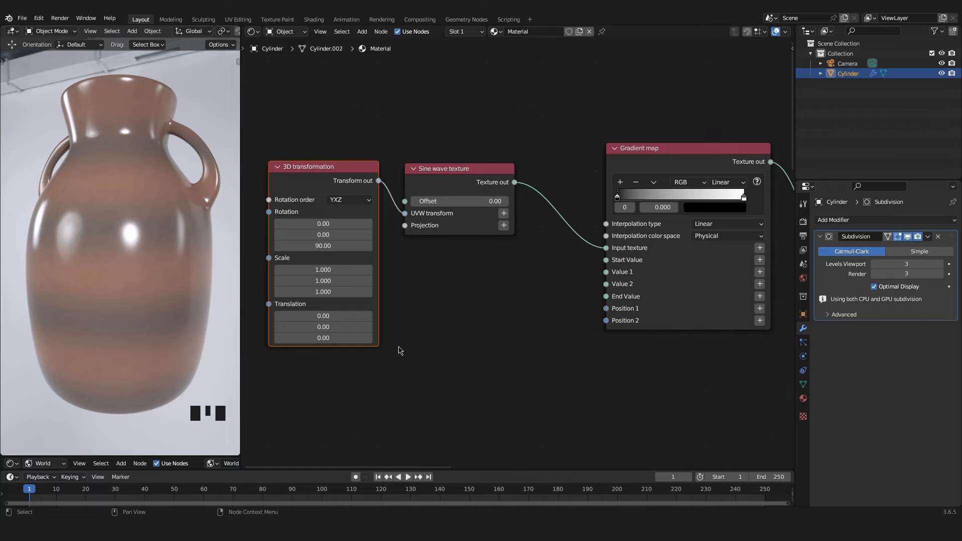
middle_click_drag(414, 338, 457, 331)
scroll(457, 331, "up", 2)
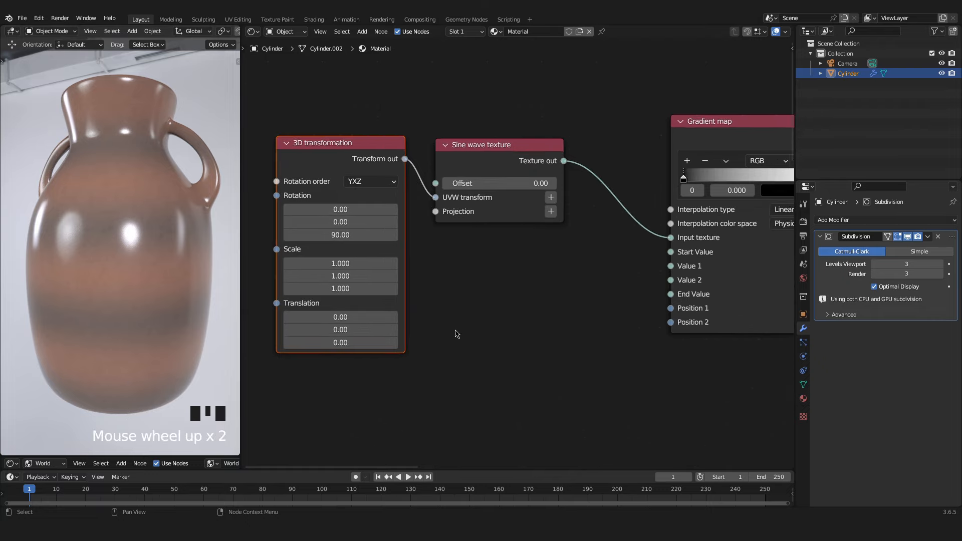
left_click(336, 264)
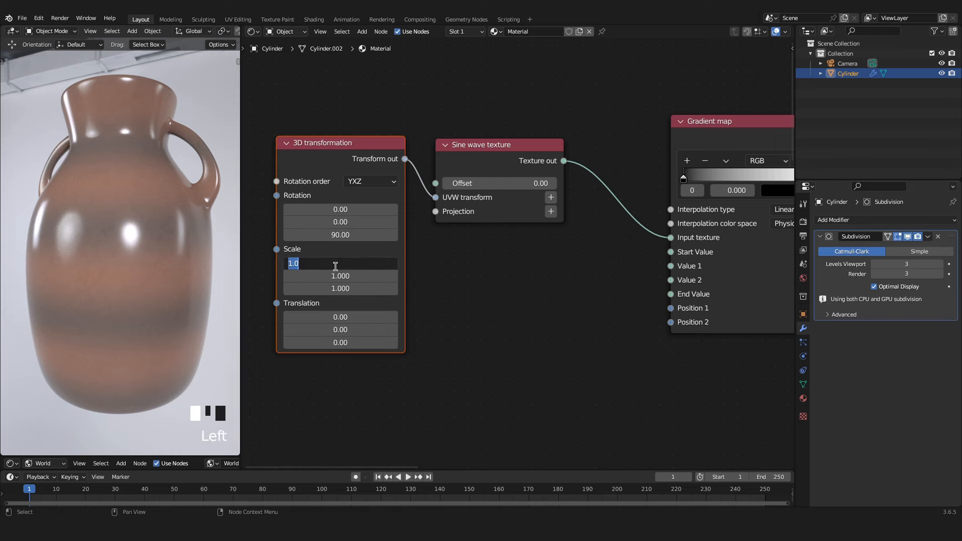
type("30")
key("Return")
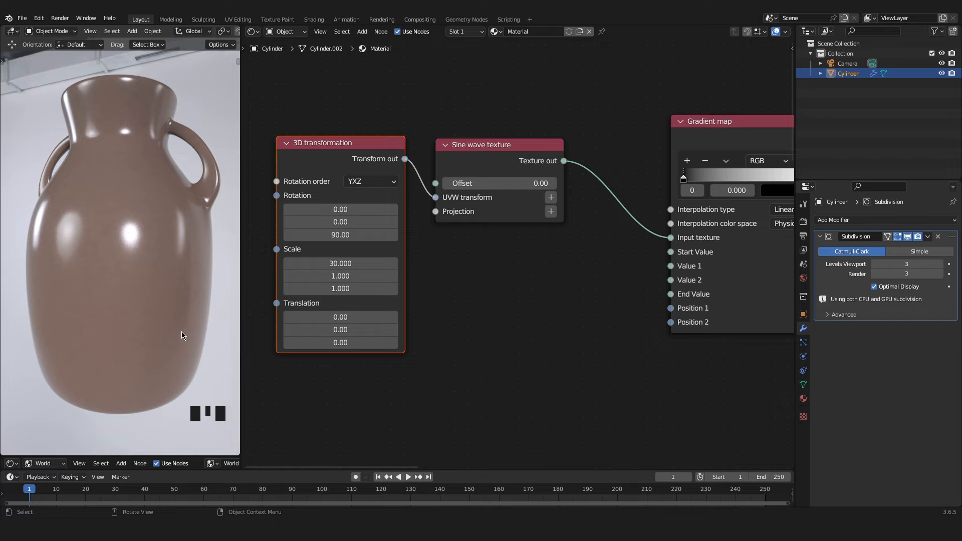
Step: Set the first two Translation values of the sine wave's 3D transformation to 0.46 and -4.12
middle_click_drag(369, 359, 400, 329)
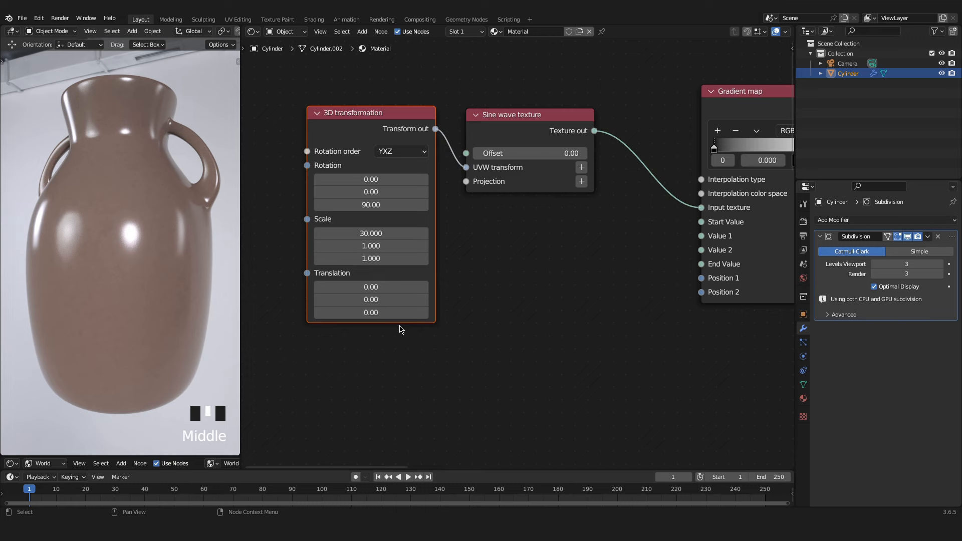
scroll(400, 329, "up", 4)
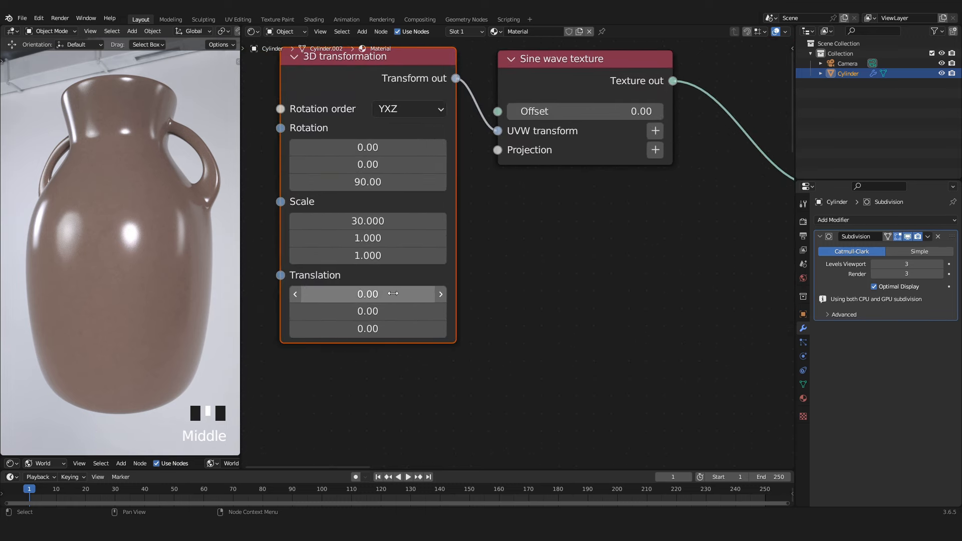
left_click(383, 293)
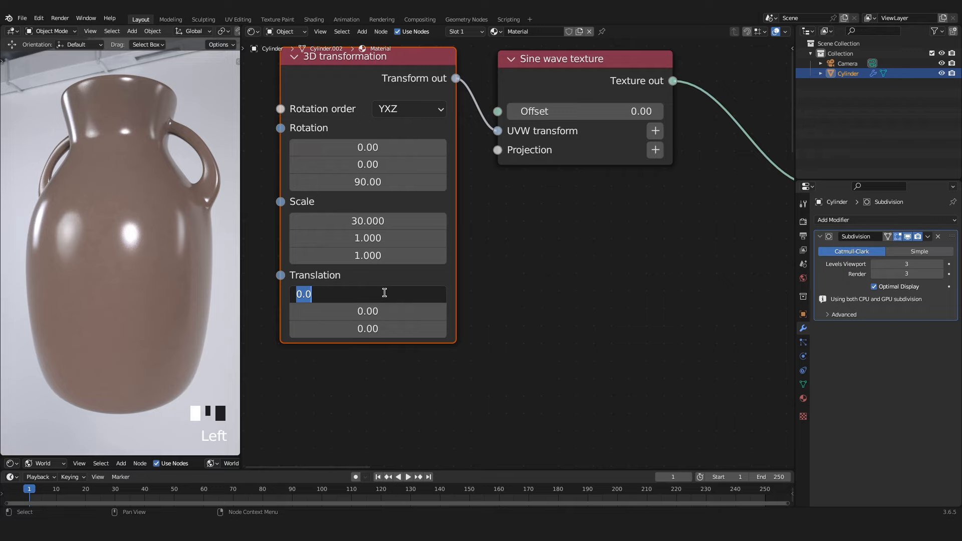
type(".46")
key("Return")
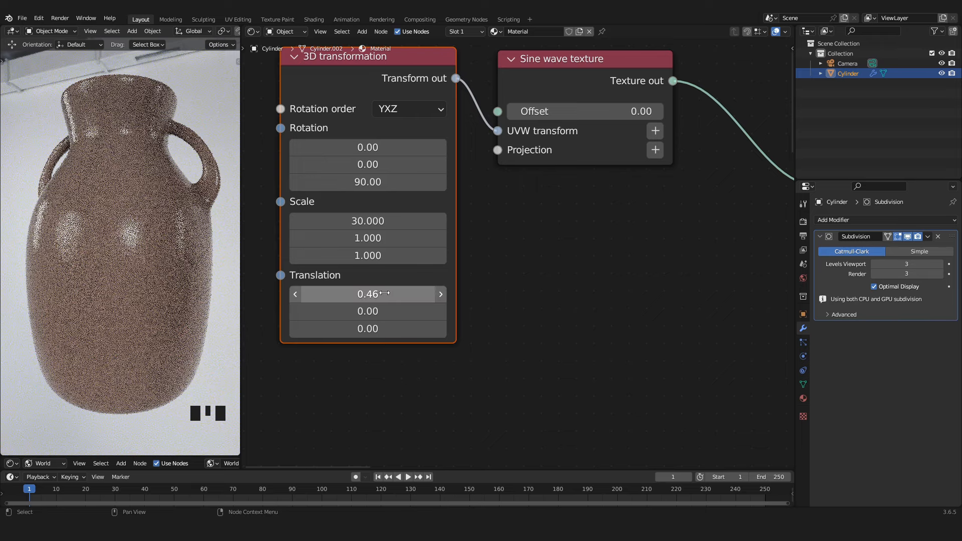
left_click(384, 306)
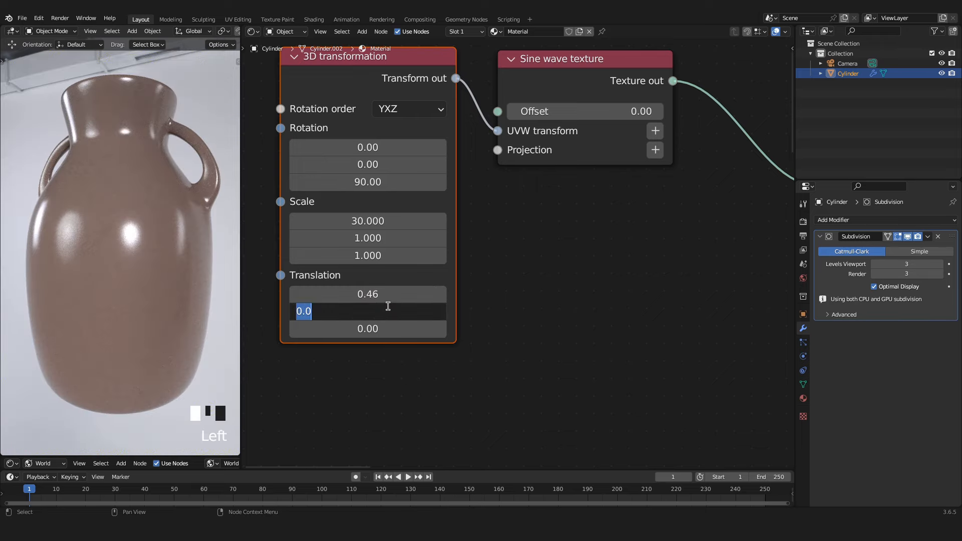
type("-4.12")
key("Return")
Step: Add a Noise texture node below the sine-driven Gradient map, beside the second Mix texture
scroll(388, 306, "down", 4)
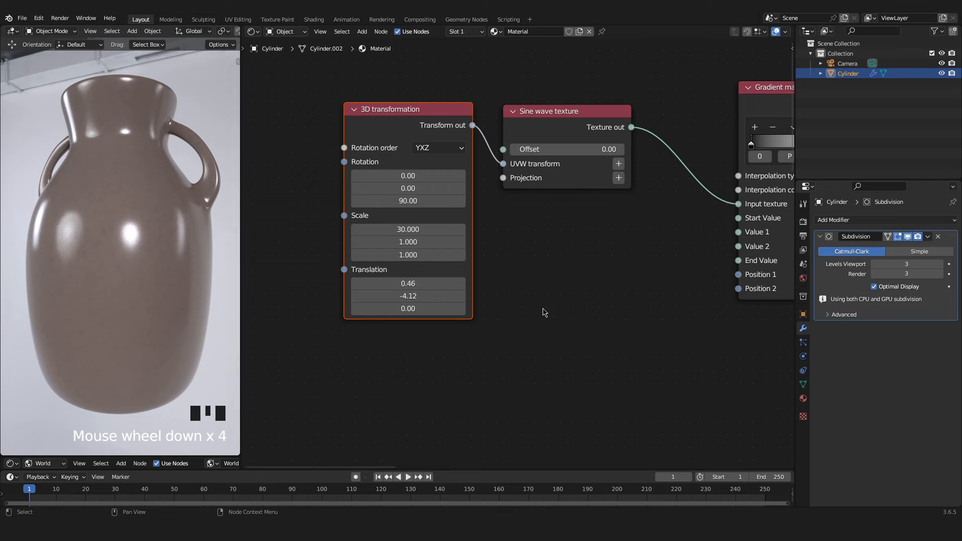
middle_click_drag(545, 313, 415, 305)
scroll(477, 314, "down", 2)
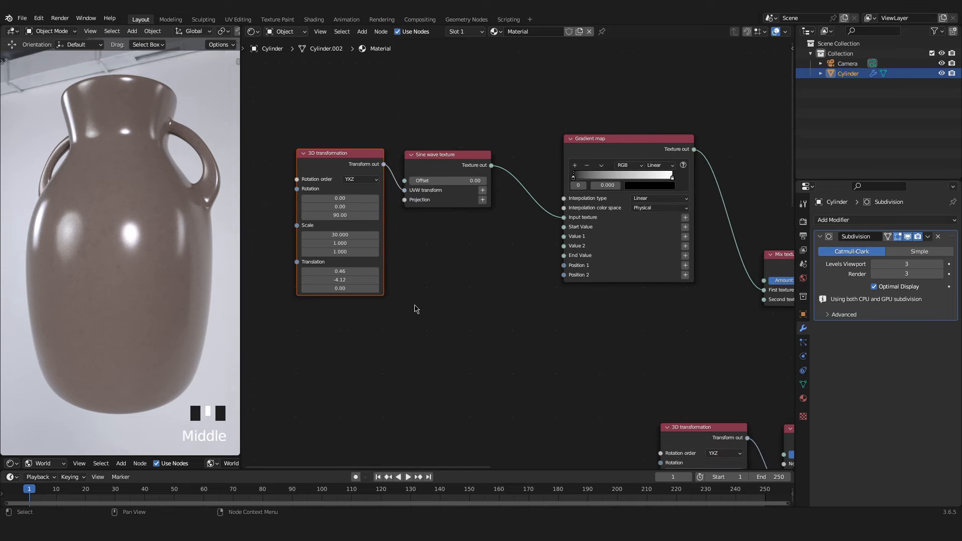
middle_click_drag(415, 305, 367, 309)
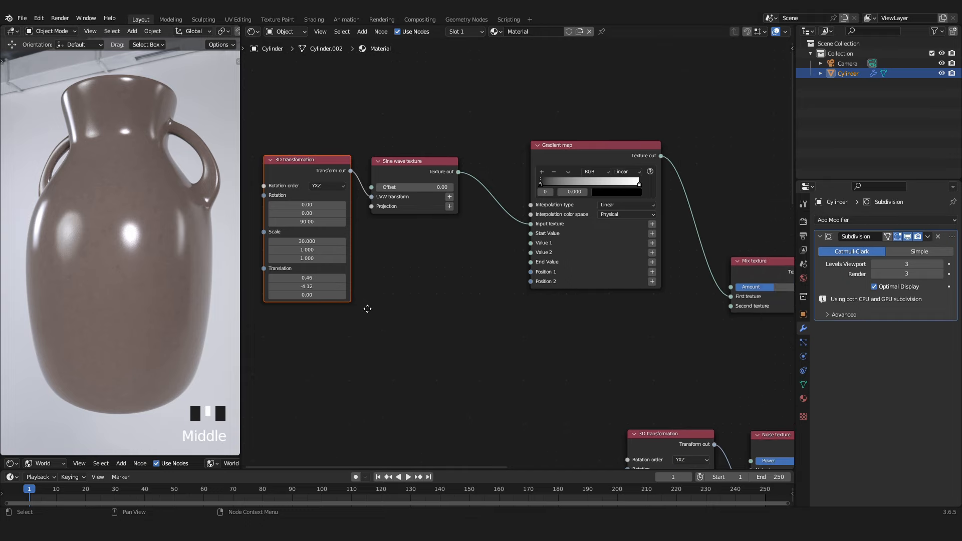
middle_click_drag(482, 317, 444, 310)
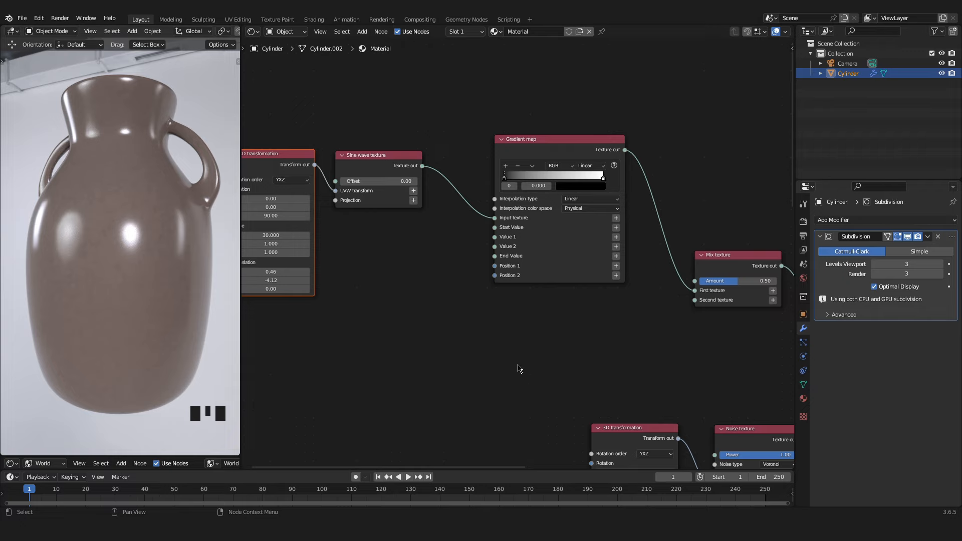
middle_click_drag(518, 360, 619, 368)
middle_click_drag(540, 326, 373, 269)
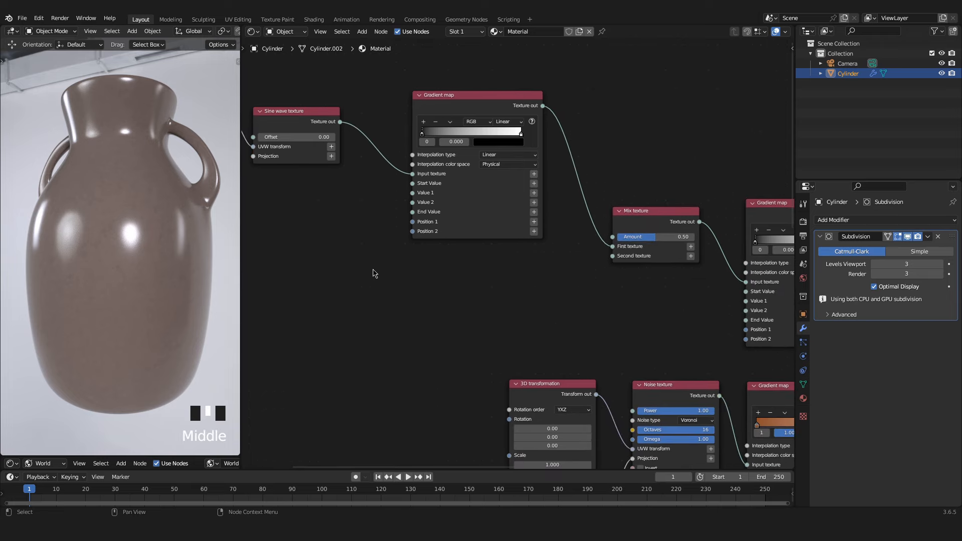
middle_click_drag(576, 260, 551, 259)
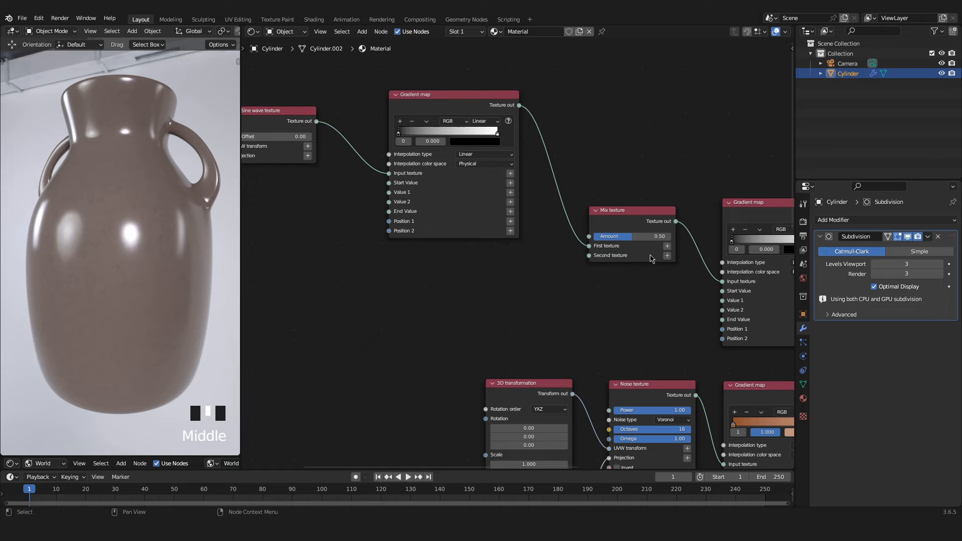
left_click(462, 277)
key("shift")
key("shift+a")
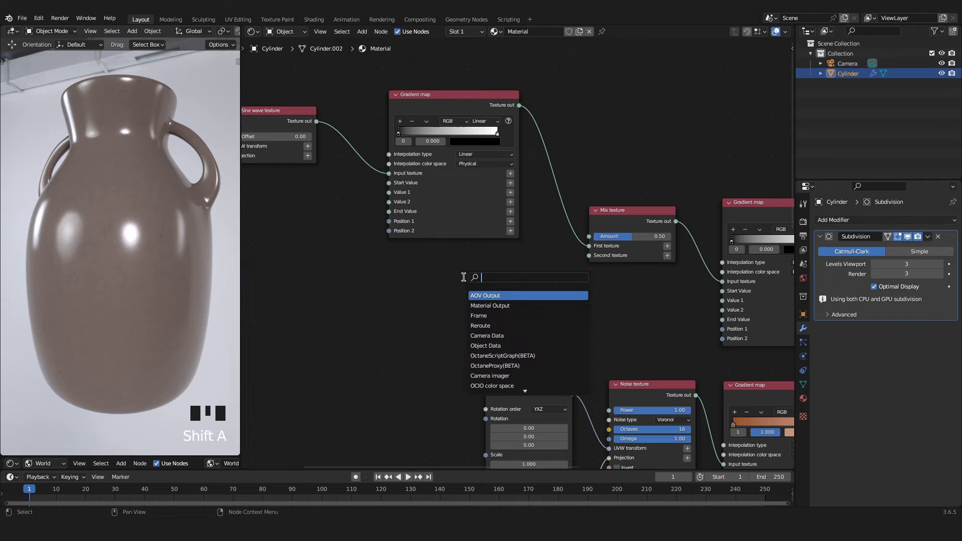
type("nois")
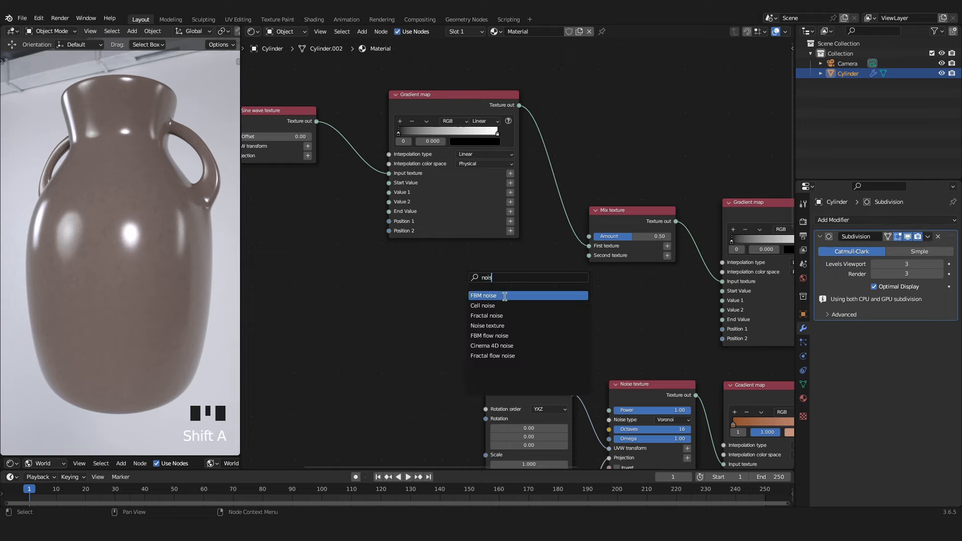
left_click(514, 327)
left_click(481, 305)
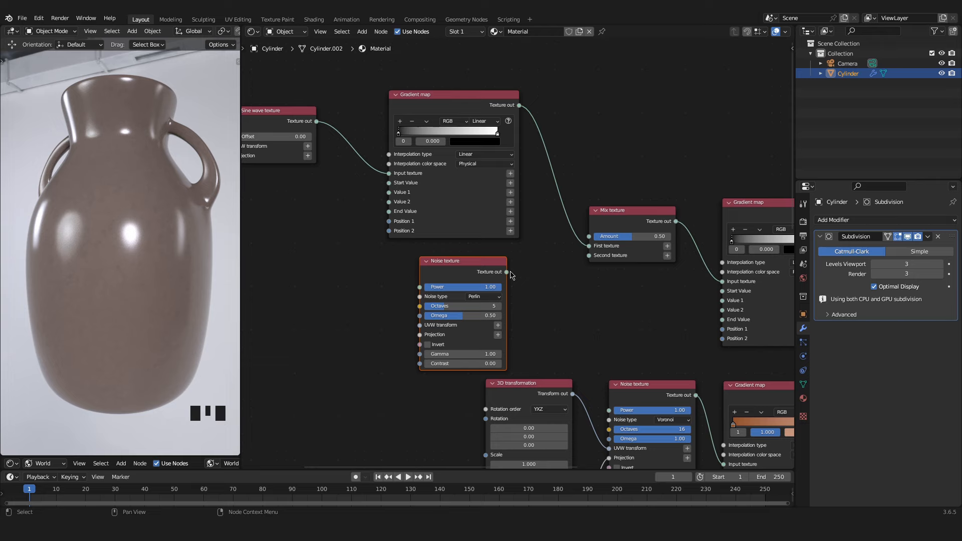
Step: Connect the new Perlin Noise texture to the Second texture input of the Mix texture
left_click_drag(506, 273, 597, 259)
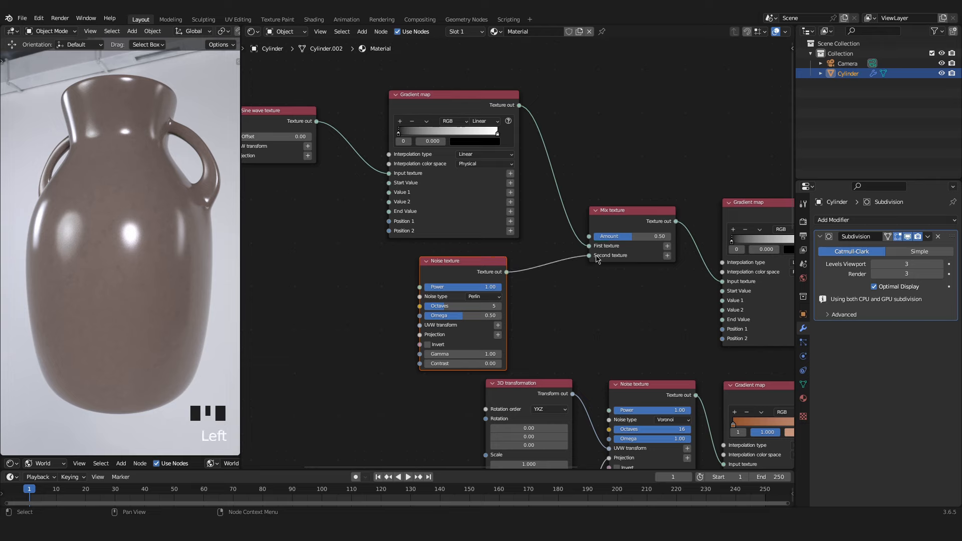
left_click(626, 220)
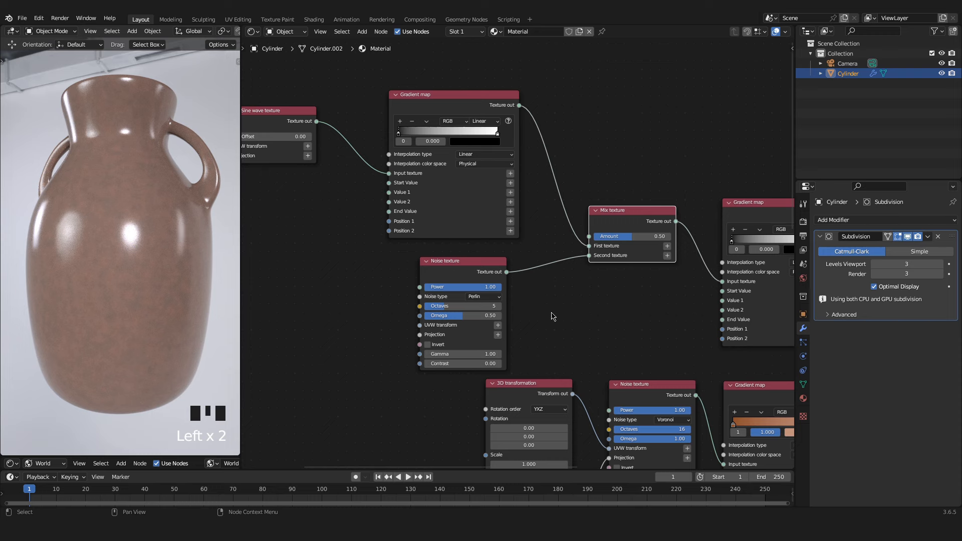
Step: Add a 3D transformation and an XYZ to UVW Projection node to the Perlin Noise texture, arranged beside it with the projection below
middle_click_drag(554, 317, 569, 300)
scroll(569, 301, "up", 1)
scroll(569, 302, "up", 2)
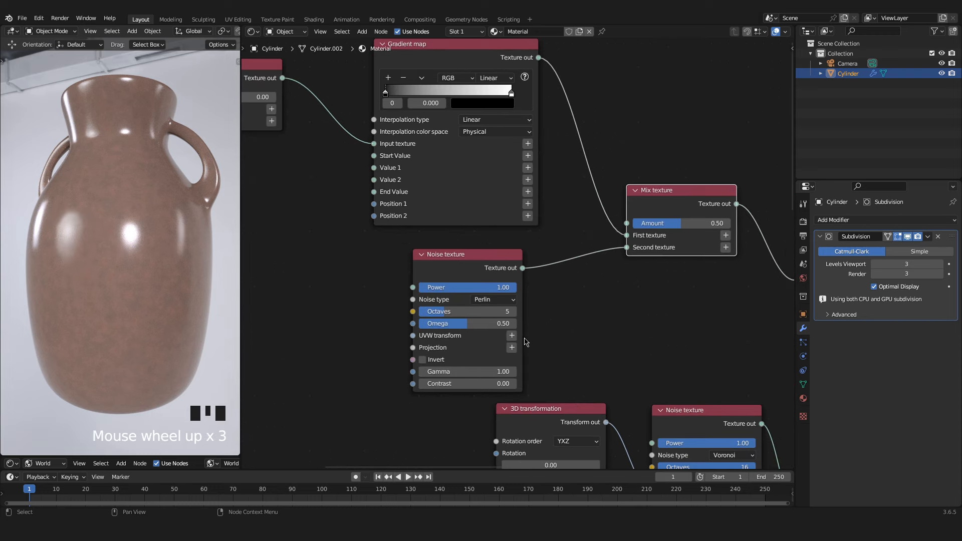
left_click(512, 335)
middle_click_drag(532, 345, 638, 289)
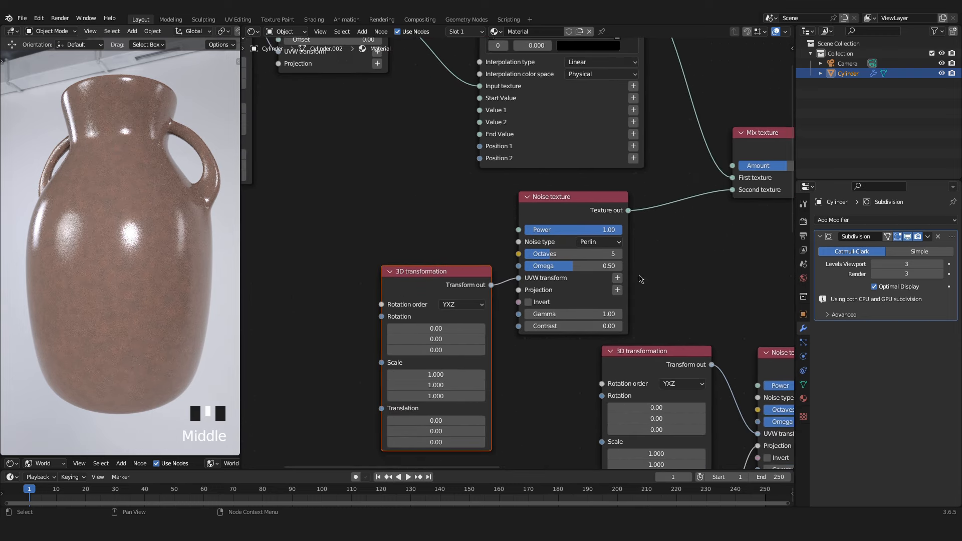
left_click_drag(441, 273, 348, 187)
left_click(625, 293)
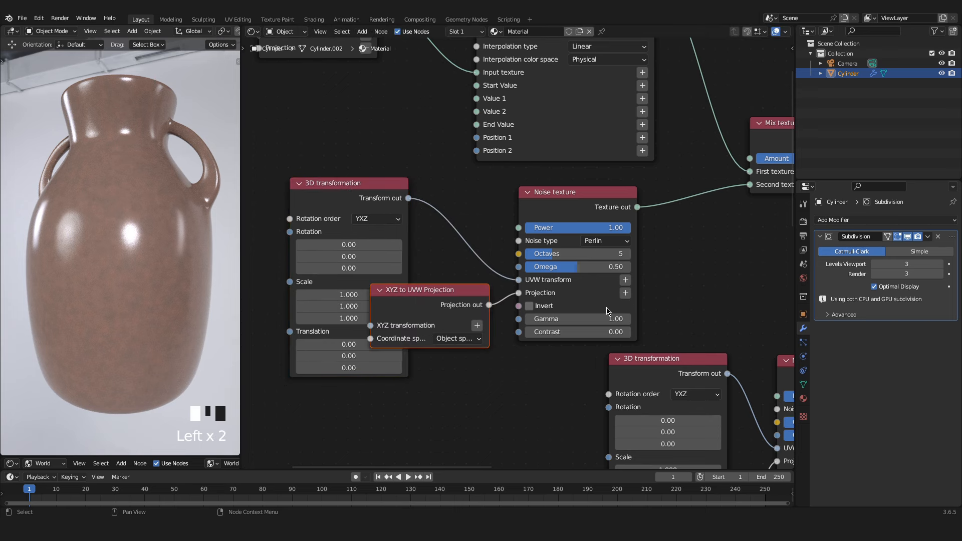
left_click_drag(460, 293, 368, 397)
Step: Set the Perlin Noise texture's Octaves to 16, Omega to 0.67 and Contrast to 1
middle_click_drag(678, 290, 597, 271)
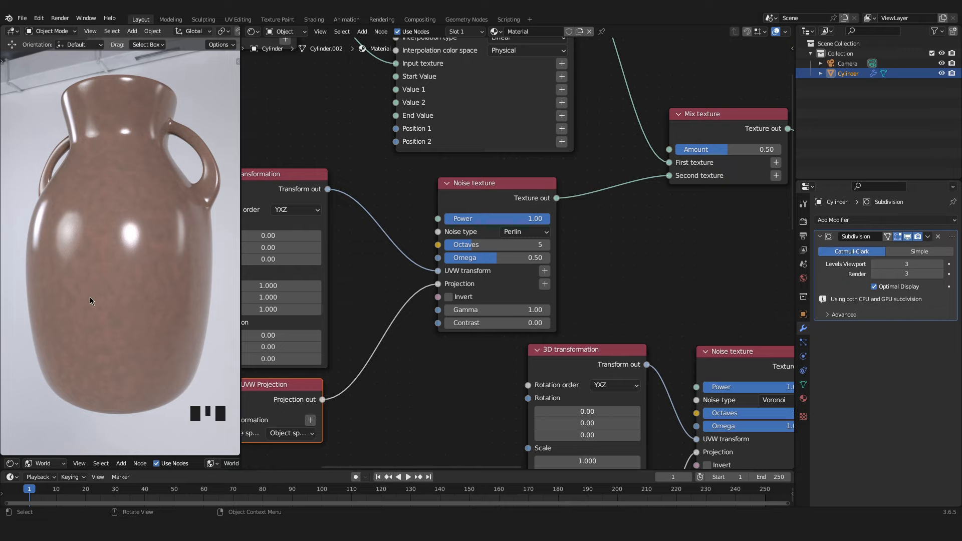
middle_click_drag(426, 318, 419, 298)
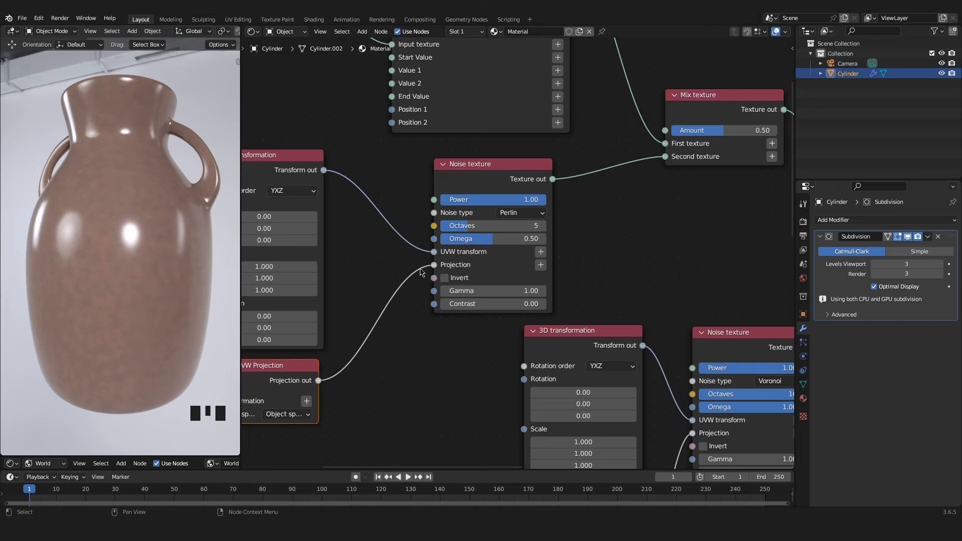
middle_click_drag(411, 271, 390, 266)
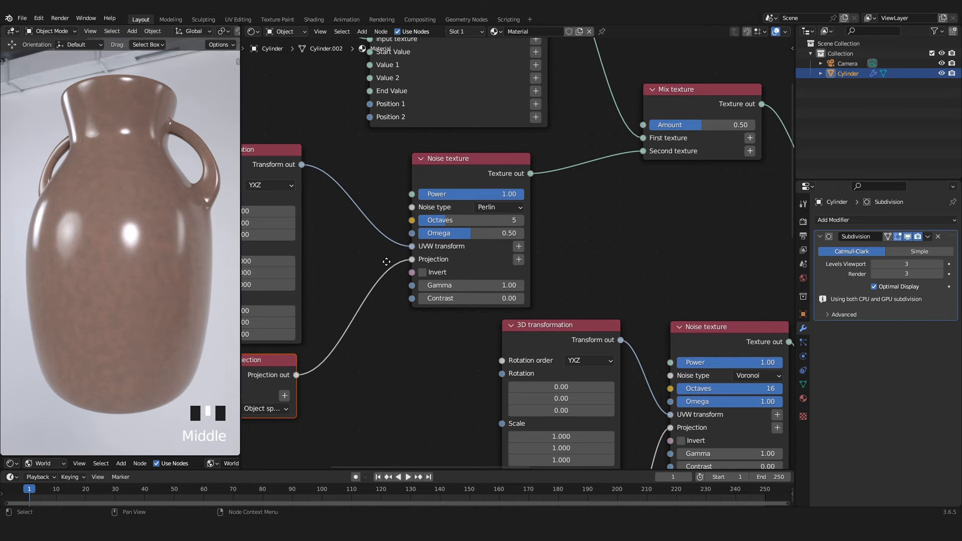
scroll(388, 266, "up", 1)
left_click(426, 164)
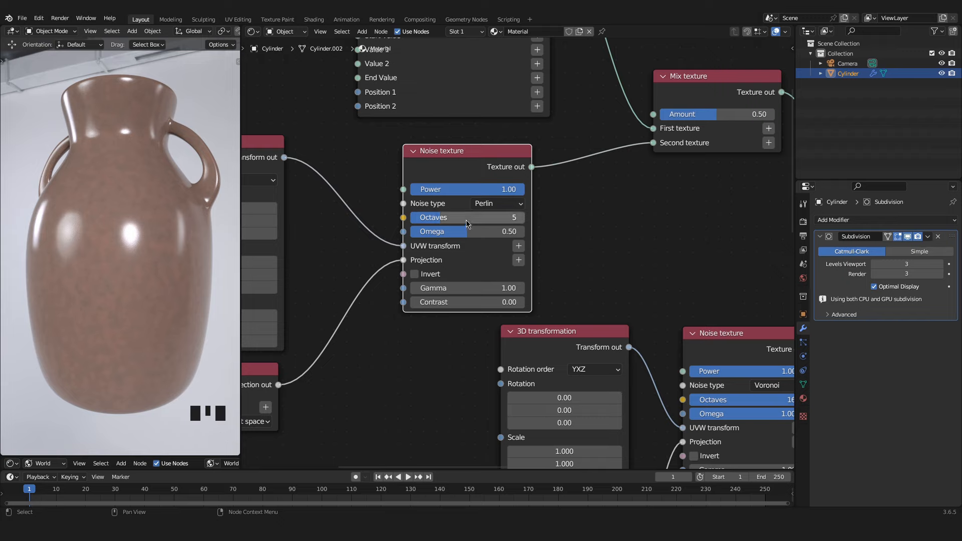
left_click_drag(469, 218, 526, 222)
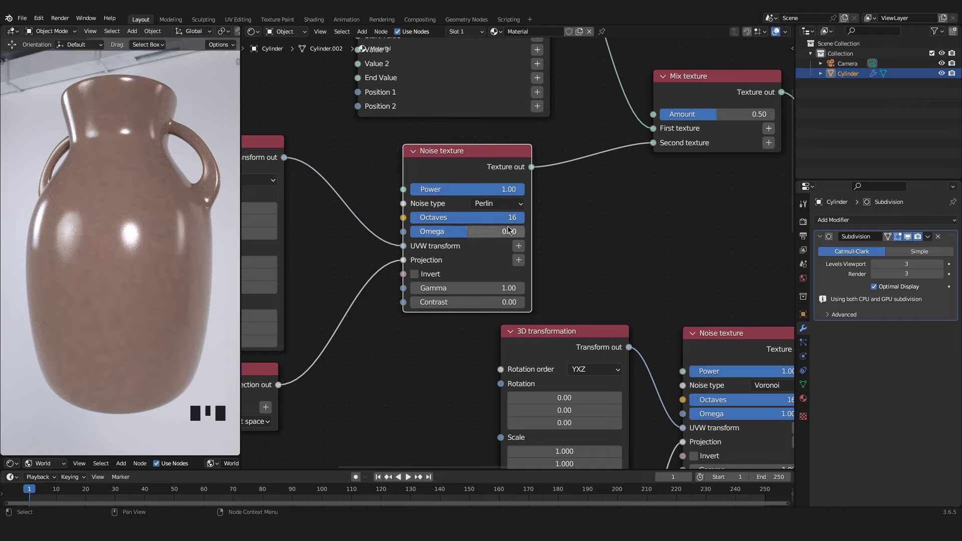
left_click(505, 231)
left_click(505, 231)
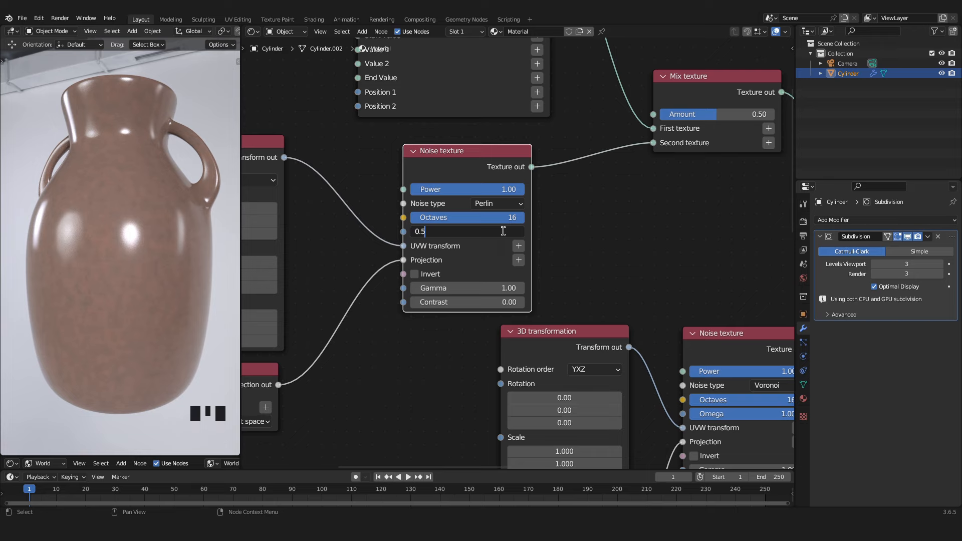
type("67")
key("Return")
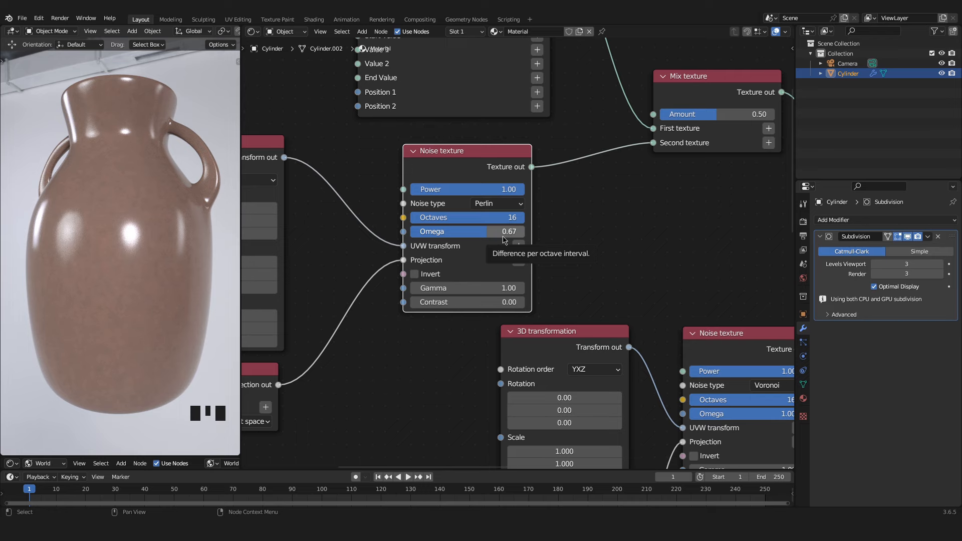
left_click(501, 302)
type("1")
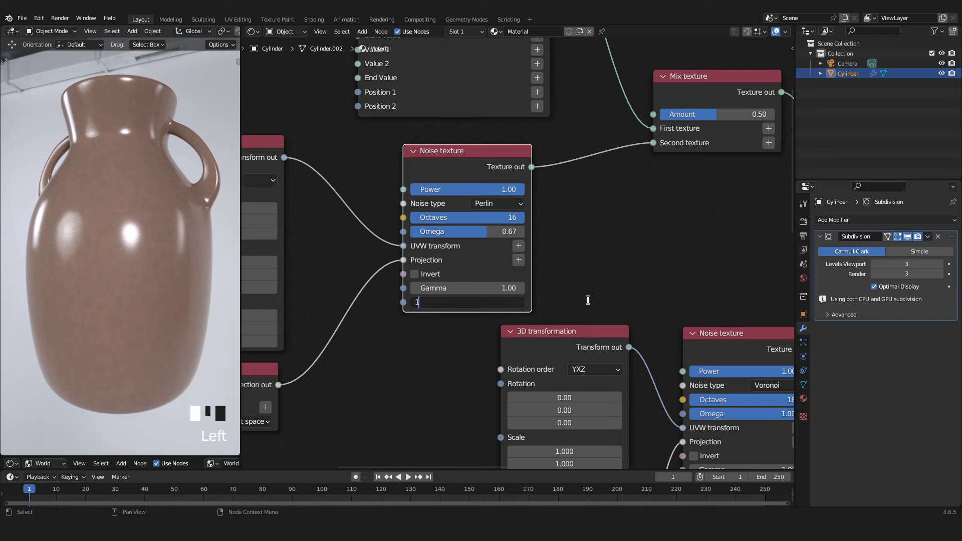
left_click(588, 300)
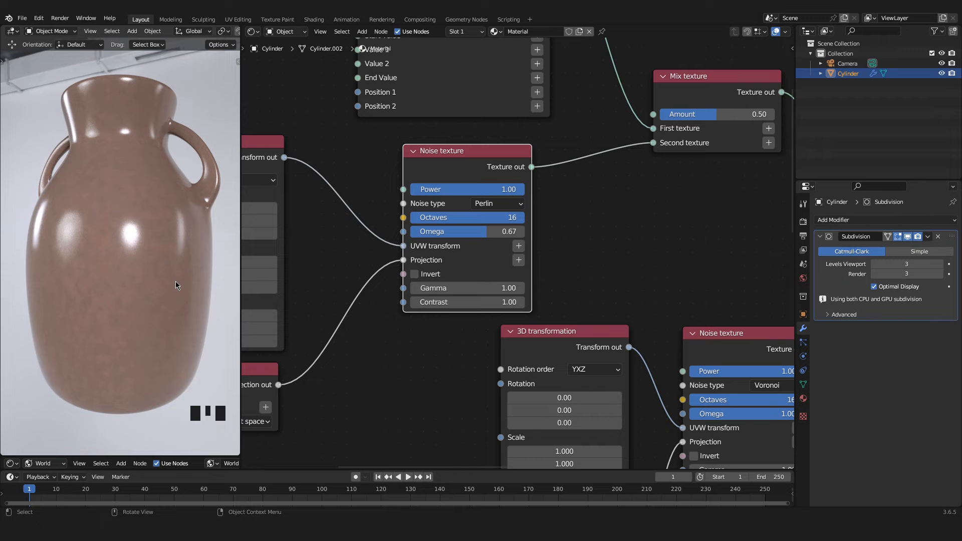
Step: Reverse the sine-driven Gradient map, placing its white stop at 0.917 and its black stop at the far end of the ramp
scroll(412, 262, "down", 5)
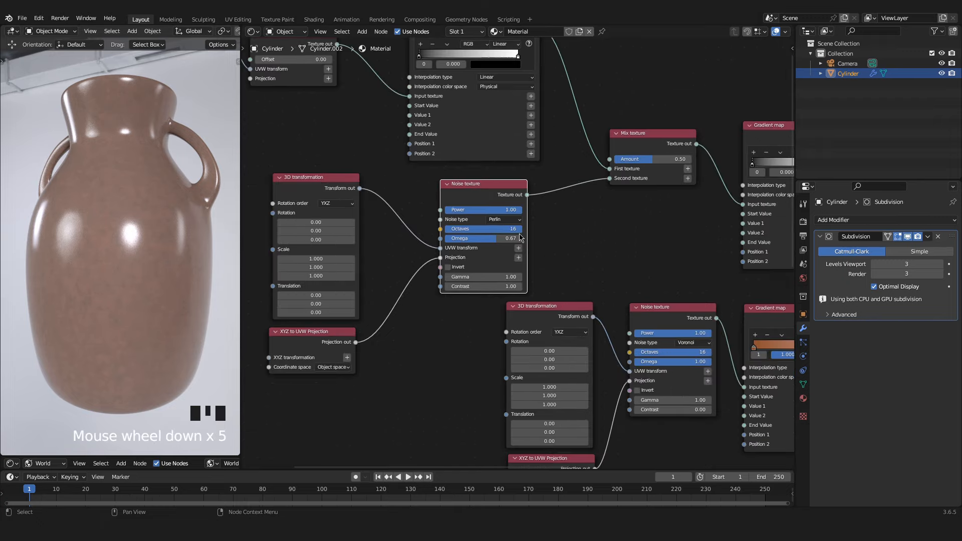
middle_click_drag(512, 220, 496, 317)
scroll(496, 316, "up", 5)
middle_click_drag(359, 146, 380, 248)
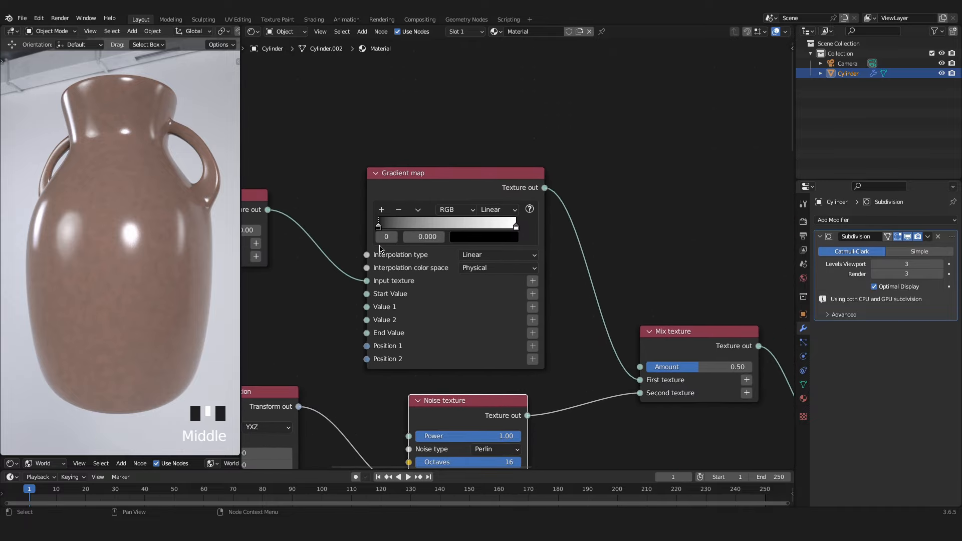
left_click_drag(379, 227, 512, 228)
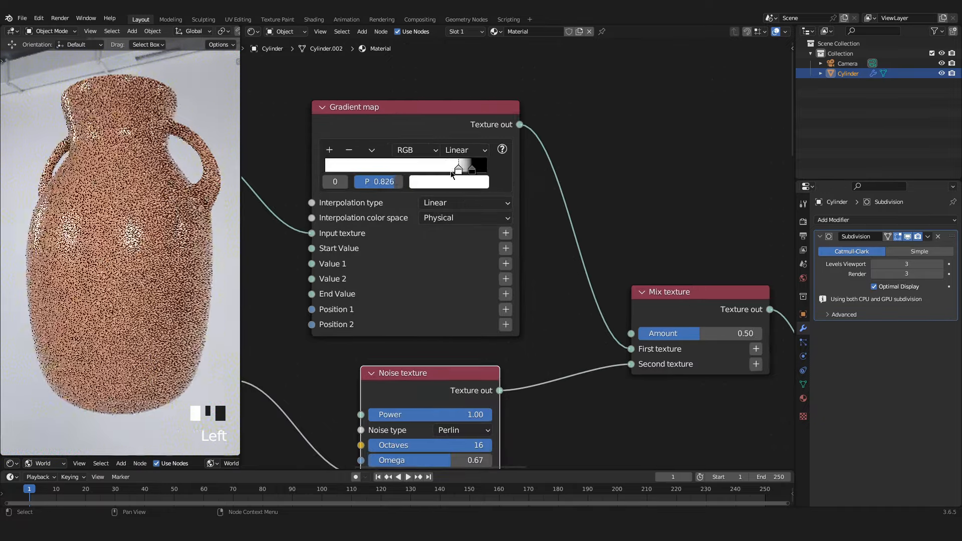
left_click_drag(457, 169, 511, 176)
left_click_drag(452, 170, 475, 175)
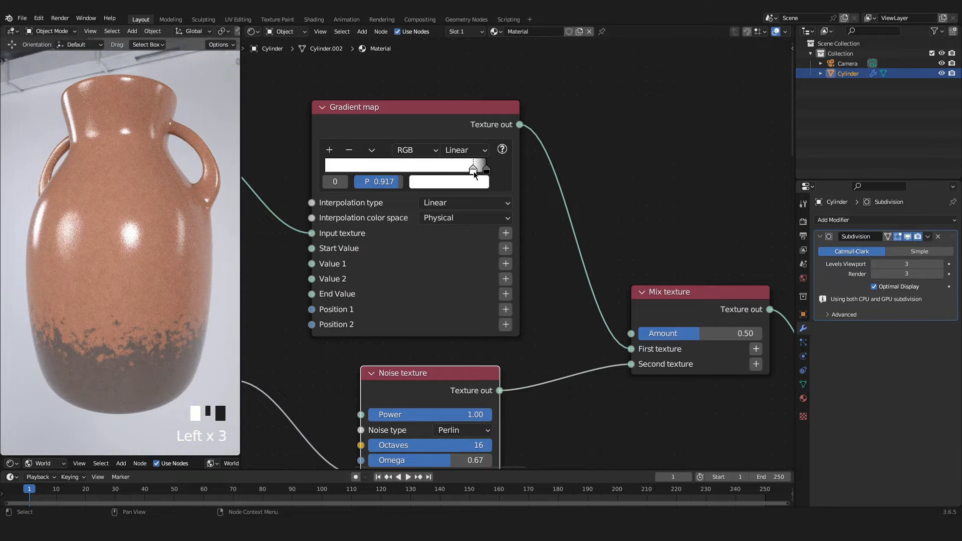
Step: Try the white stop of the sine-driven Gradient map at 0.946 and 0.959
scroll(462, 187, "down", 3)
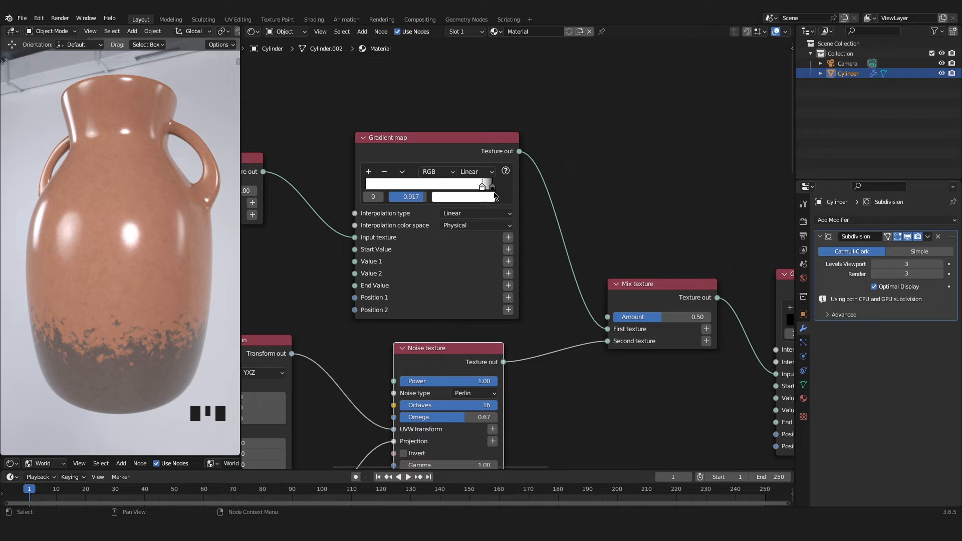
left_click_drag(480, 191, 484, 190)
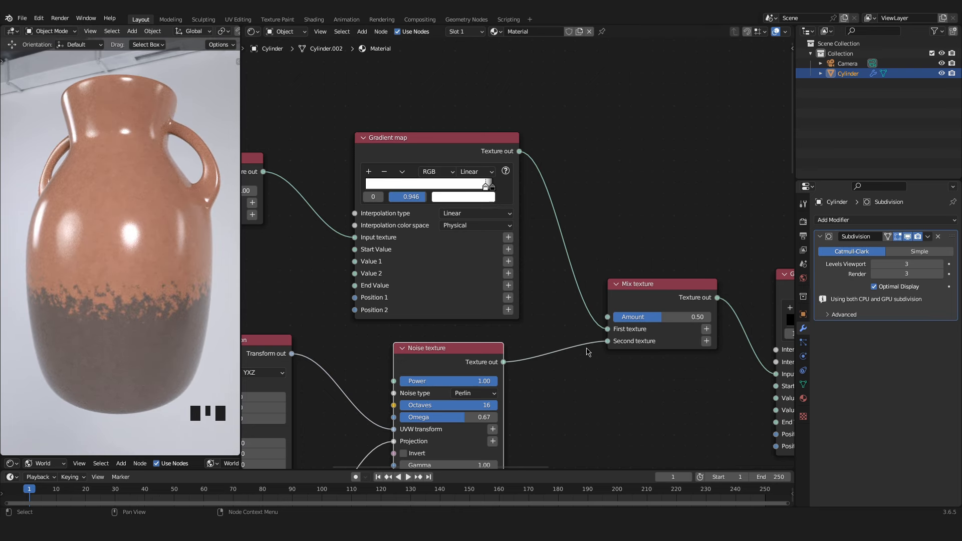
middle_click_drag(618, 347, 305, 272)
scroll(529, 269, "up", 7)
middle_click_drag(587, 270, 576, 389)
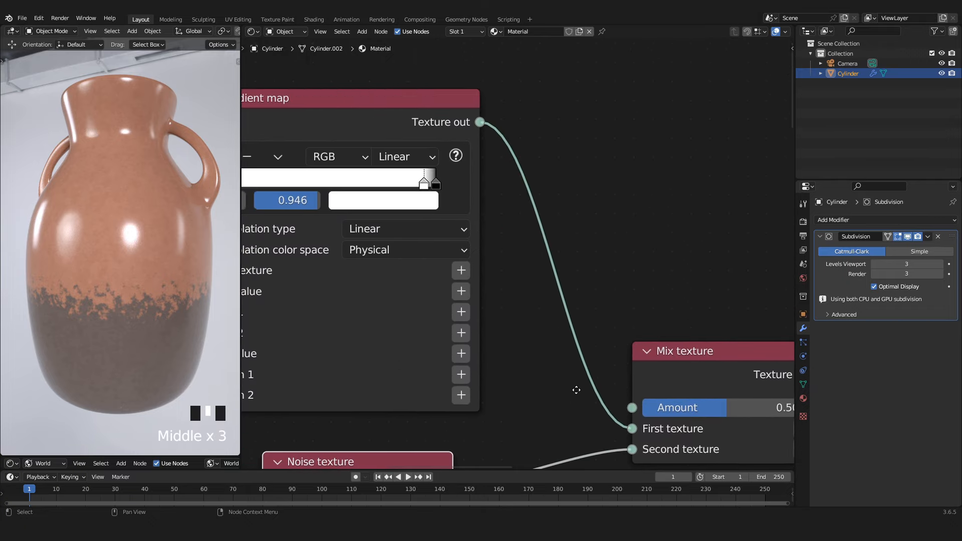
left_click_drag(424, 187, 427, 187)
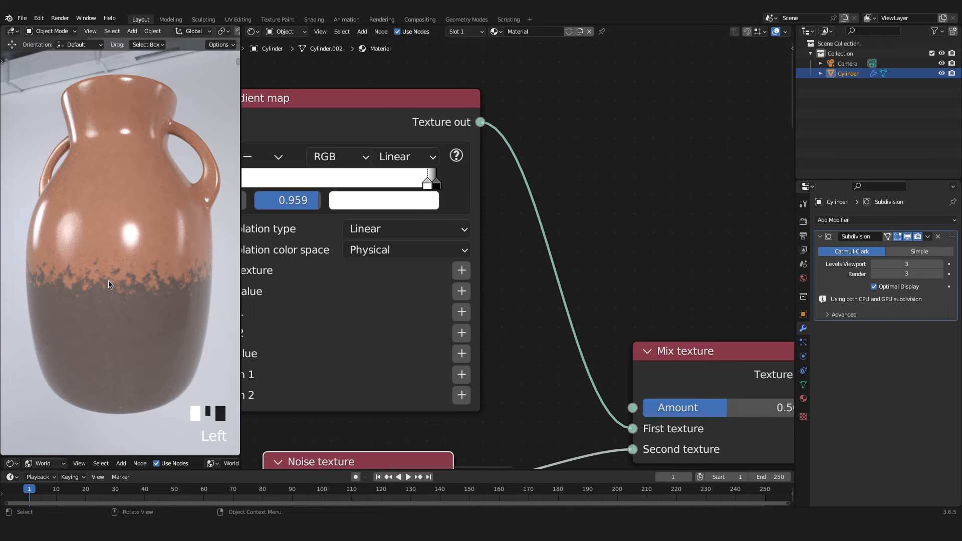
Step: In the Gradient map fed by the mask's Mix texture, set the white stop to 0.607 with the black stop just before it
middle_click_drag(532, 315, 283, 218)
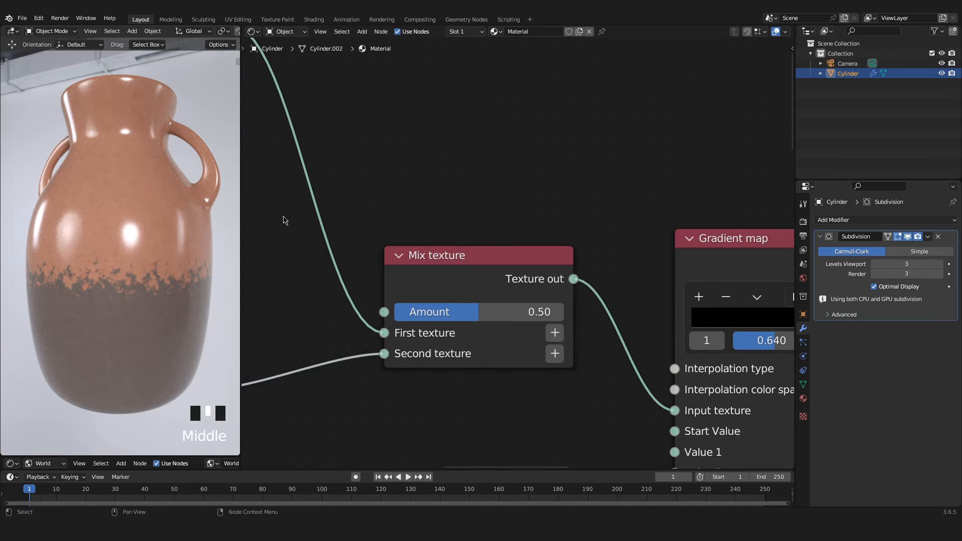
middle_click_drag(582, 302, 542, 291)
scroll(542, 290, "down", 3)
scroll(587, 258, "down", 2)
mouse_move(576, 254)
middle_mouse_down()
mouse_move(500, 217)
mouse_move(524, 231)
mouse_move(484, 252)
middle_mouse_up()
scroll(518, 210, "down", 9)
scroll(537, 264, "up", 18)
left_click_drag(490, 217, 532, 231)
left_click_drag(525, 234, 469, 225)
left_click(478, 224)
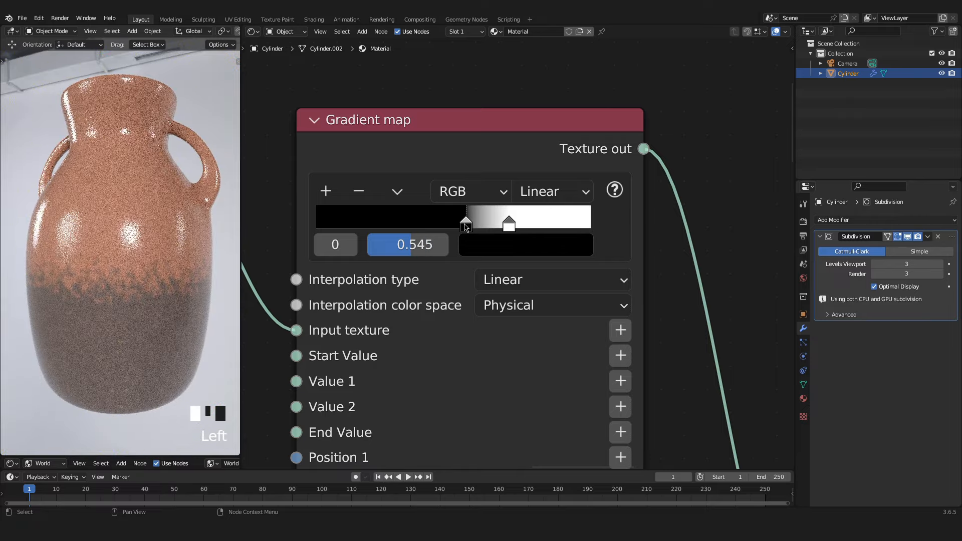
left_click(508, 225)
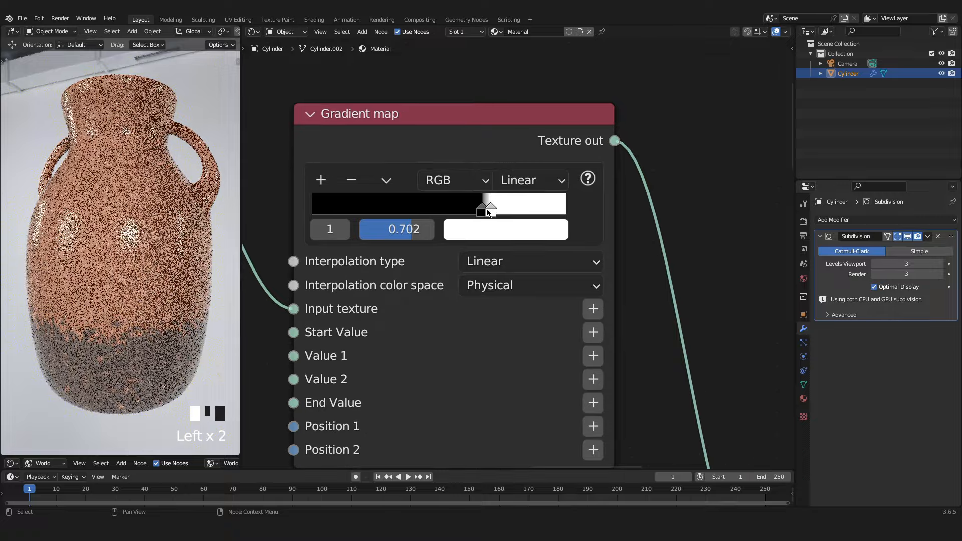
left_click_drag(488, 209, 467, 216)
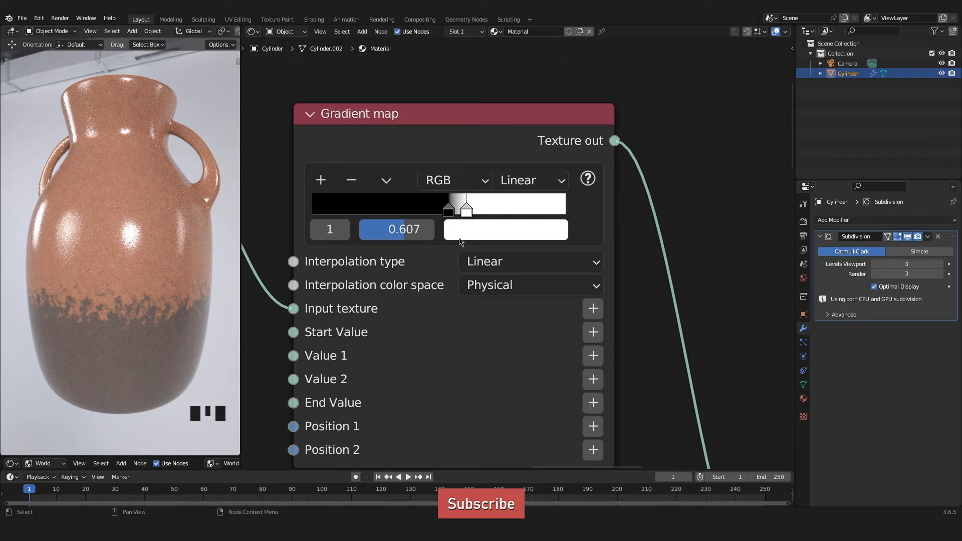
Step: Set the white stop of the sine-driven Gradient map to 0.917
scroll(321, 306, "down", 7)
middle_click_drag(253, 321, 598, 328)
middle_click_drag(367, 255, 572, 377)
scroll(518, 258, "up", 7)
mouse_move(541, 191)
left_mouse_down()
mouse_move(524, 190)
mouse_move(556, 190)
mouse_move(517, 194)
mouse_move(537, 203)
left_mouse_up()
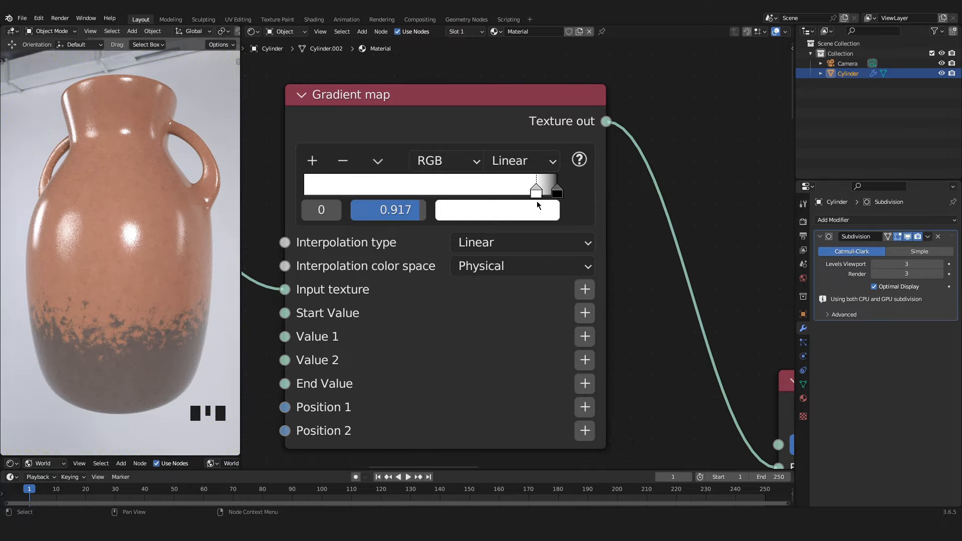
Step: Move the dark stop of the brown Gradient map driven by the Circular noise to 0.661
scroll(536, 200, "down", 14)
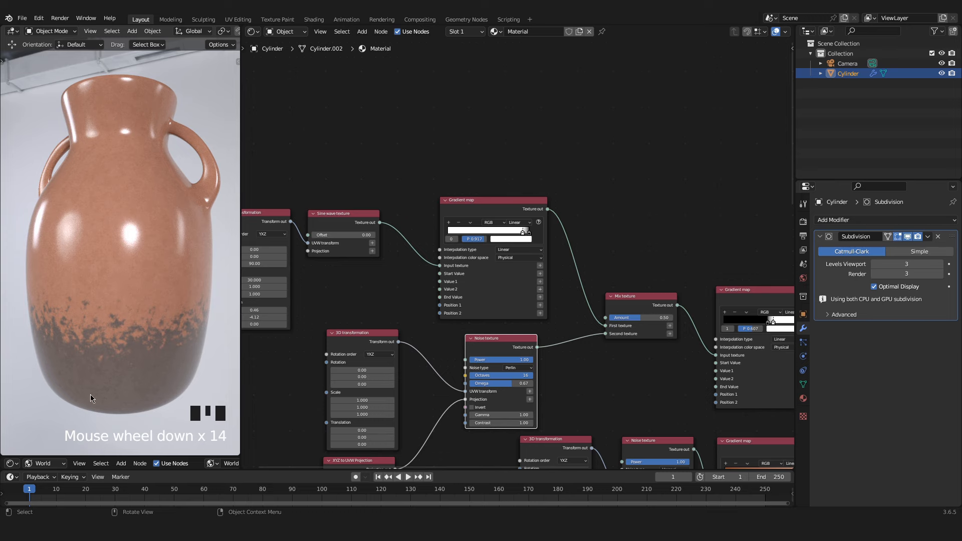
middle_click_drag(341, 322, 349, 247)
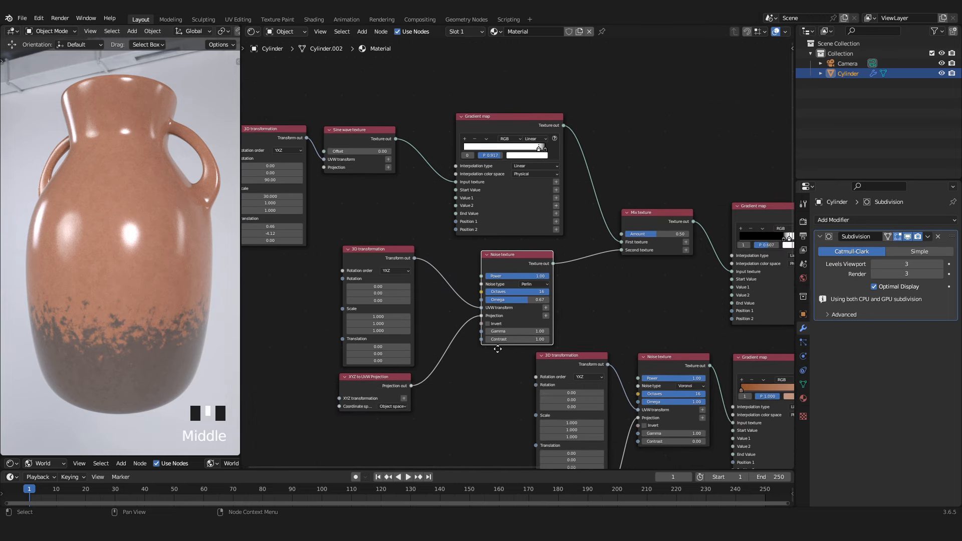
middle_click_drag(500, 350, 400, 279)
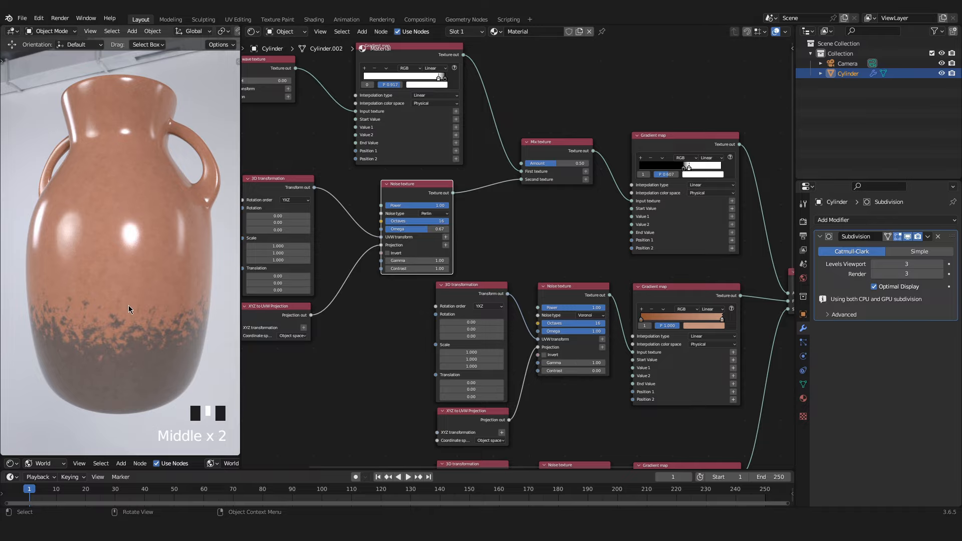
middle_click_drag(410, 377, 285, 272)
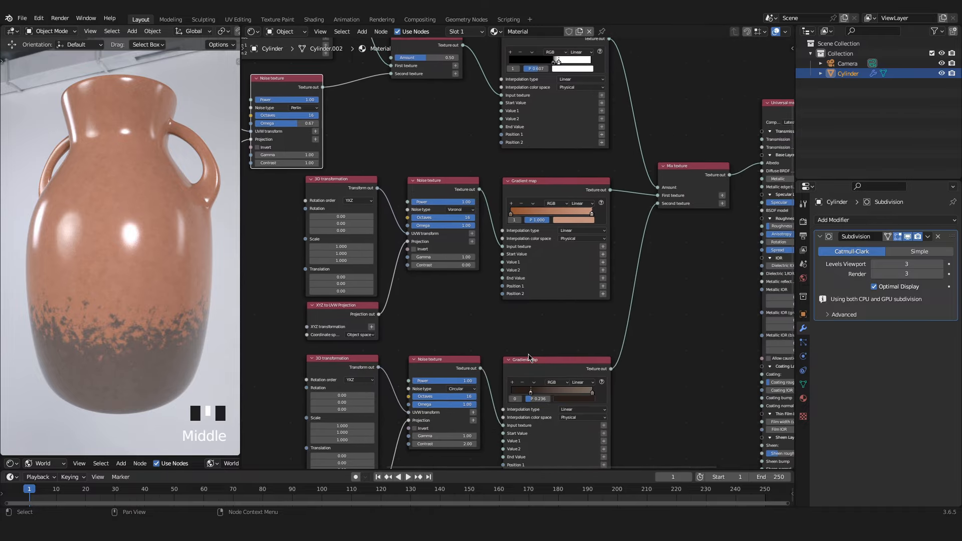
scroll(435, 313, "up", 2)
middle_click_drag(435, 312, 436, 244)
left_click_drag(435, 240, 500, 249)
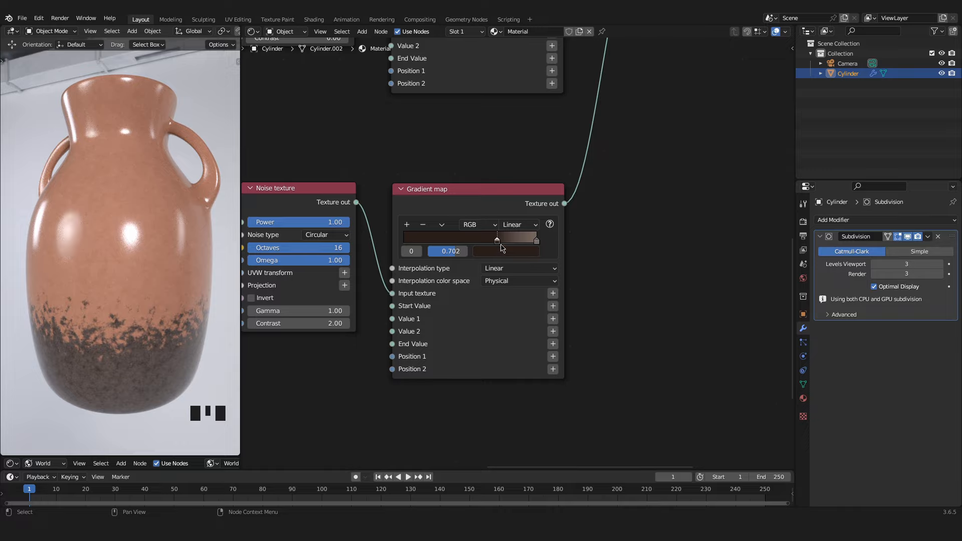
left_click_drag(497, 241, 493, 244)
Step: Move all the texture nodes together up and away from the Universal material node to free space beside it
scroll(604, 318, "down", 6)
middle_click_drag(604, 318, 577, 319)
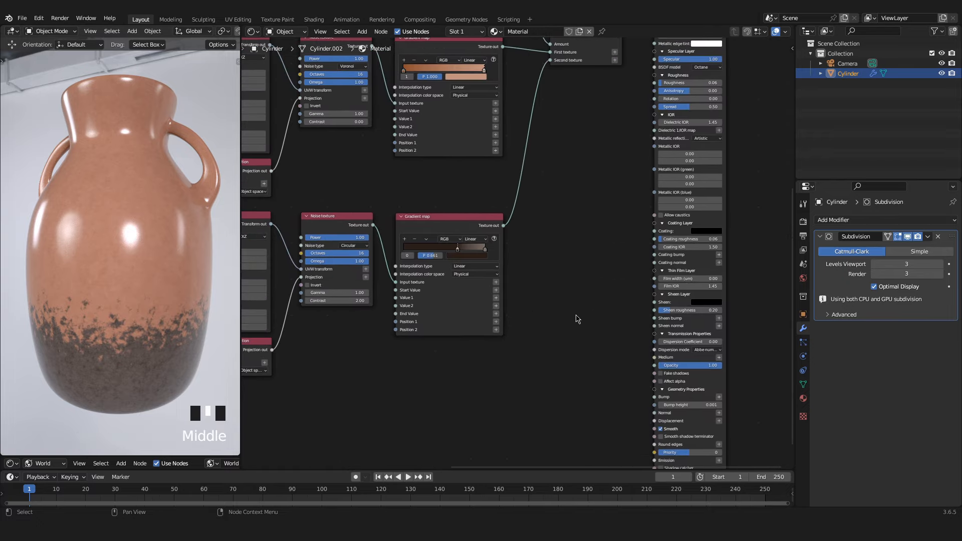
scroll(580, 316, "down", 5)
scroll(503, 289, "down", 7)
middle_click_drag(526, 298, 615, 385)
left_click_drag(317, 116, 650, 421)
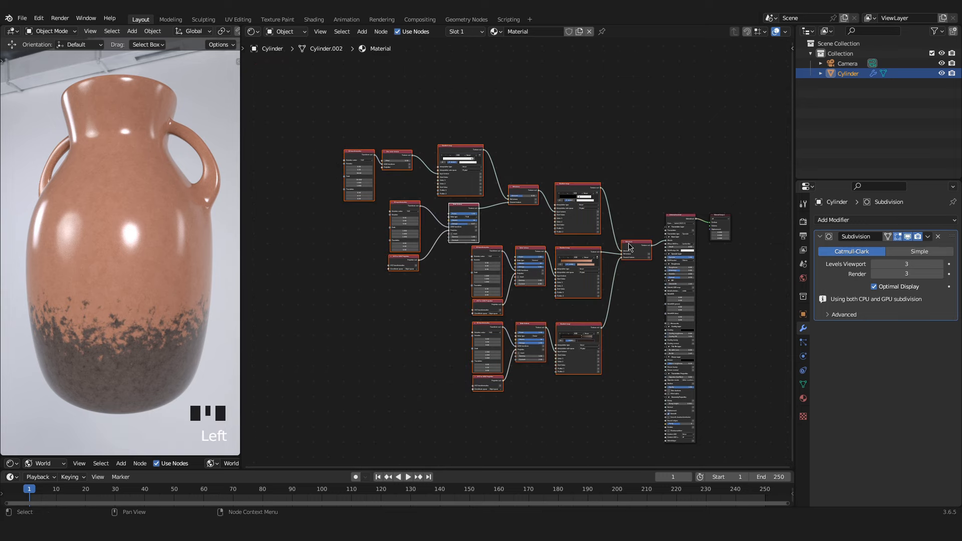
left_click_drag(629, 247, 557, 154)
left_click(586, 231)
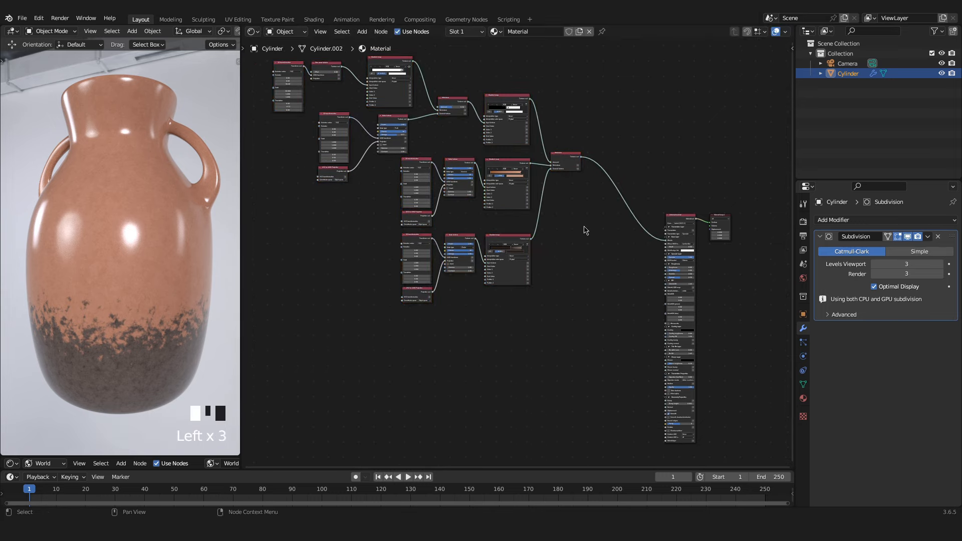
Step: Add a Noise texture node beside the Universal material and connect its output to the material's Roughness input
middle_click_drag(597, 296, 530, 242)
scroll(521, 236, "up", 12)
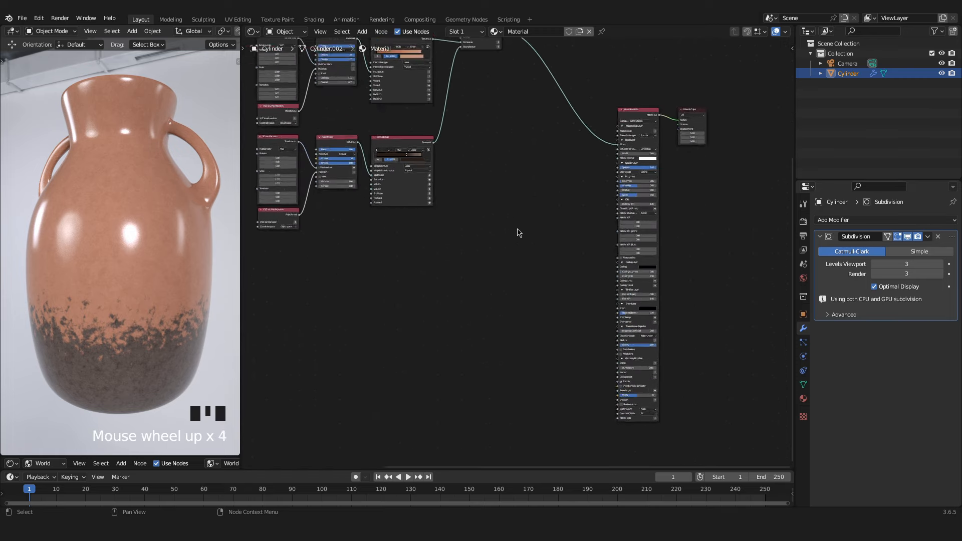
middle_click_drag(558, 212, 483, 271)
scroll(471, 228, "up", 7)
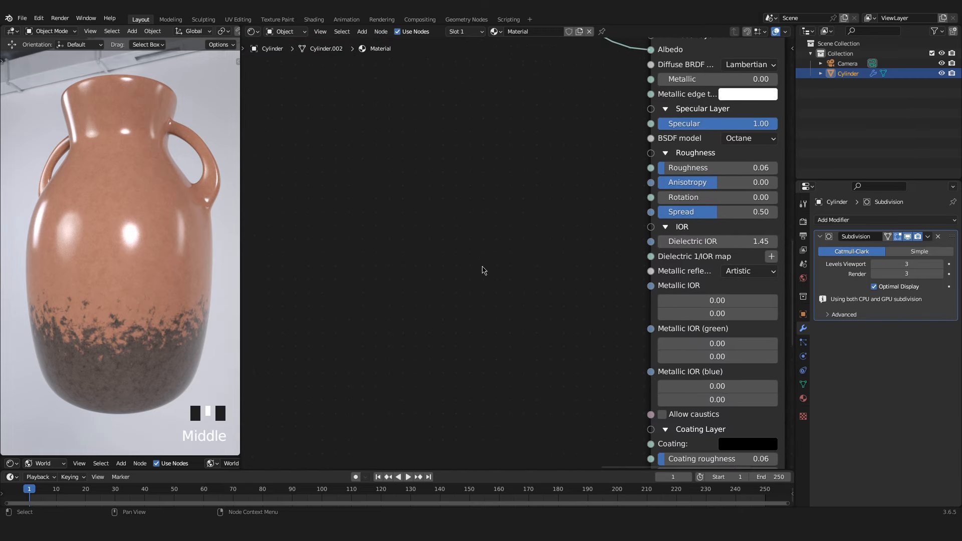
key("shift+a")
left_click(469, 231)
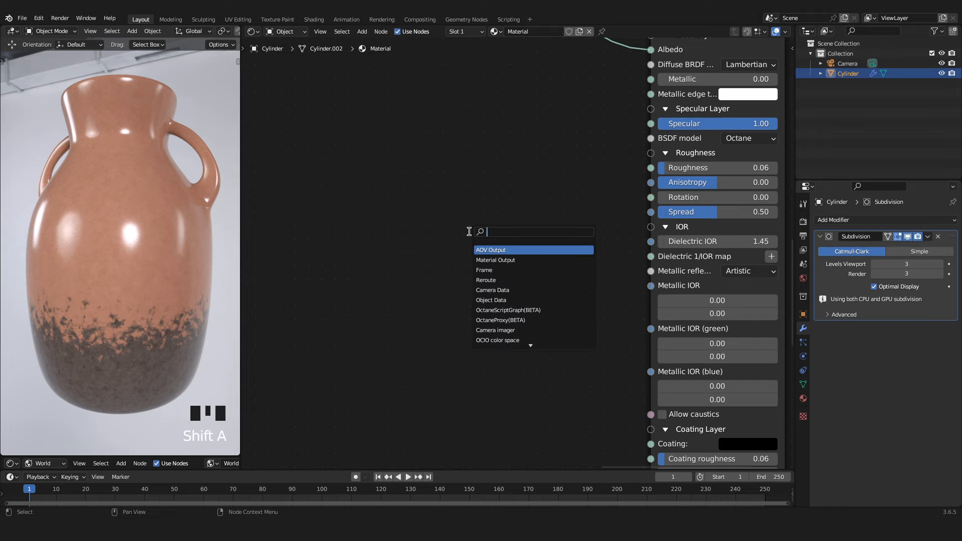
type("n")
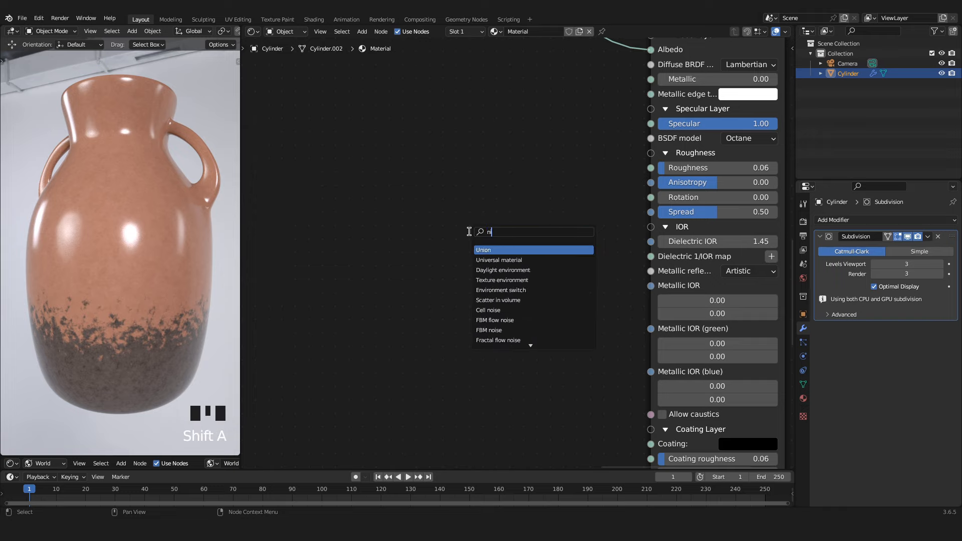
type("i")
key("BackSpace")
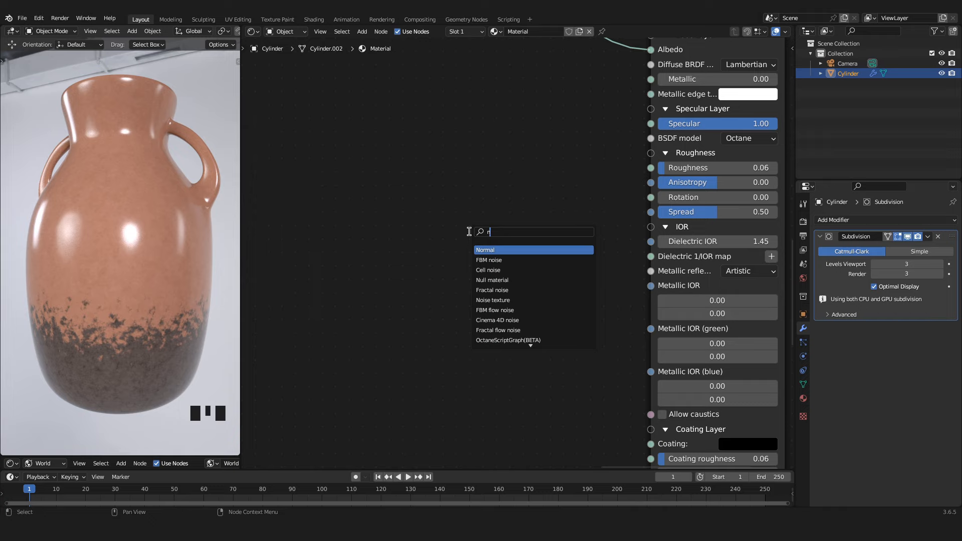
type("oi")
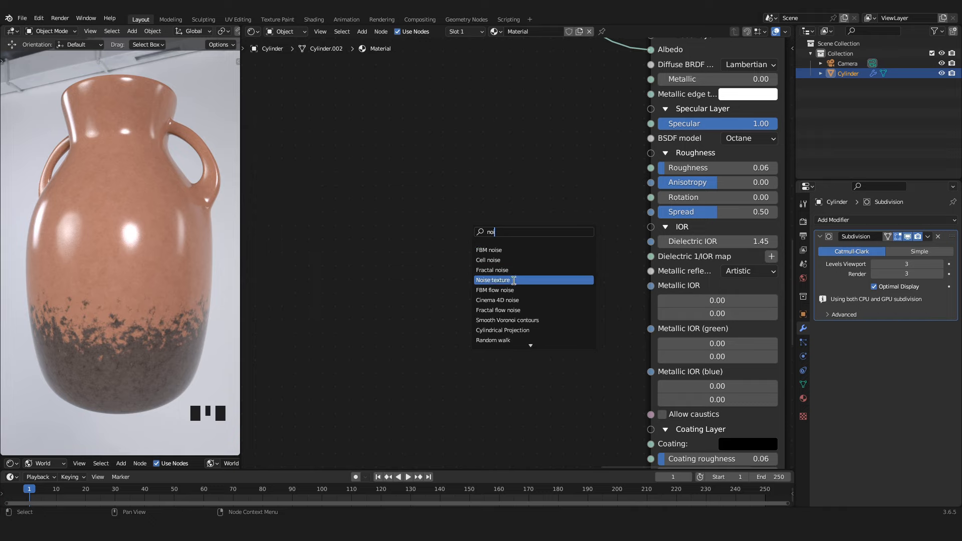
left_click(515, 279)
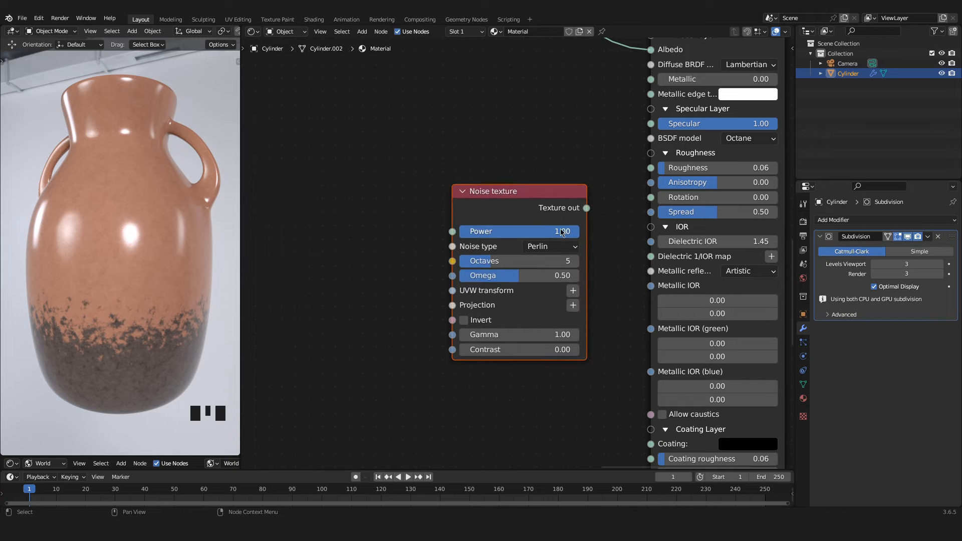
left_click(531, 193)
left_click_drag(518, 191, 656, 168)
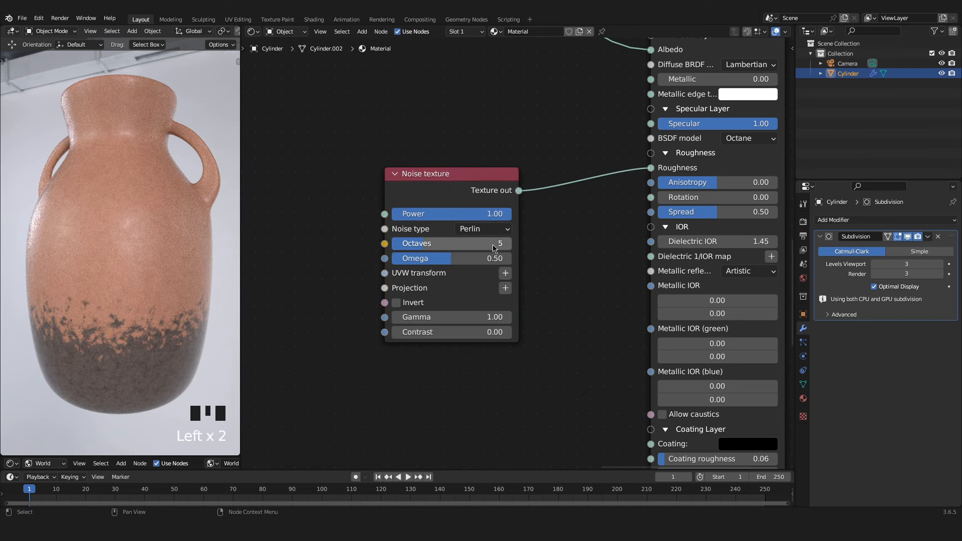
Step: Add a 3D transformation node and an XYZ to UVW Projection node to the roughness Noise texture, stacked beside it
middle_click_drag(495, 250, 626, 233)
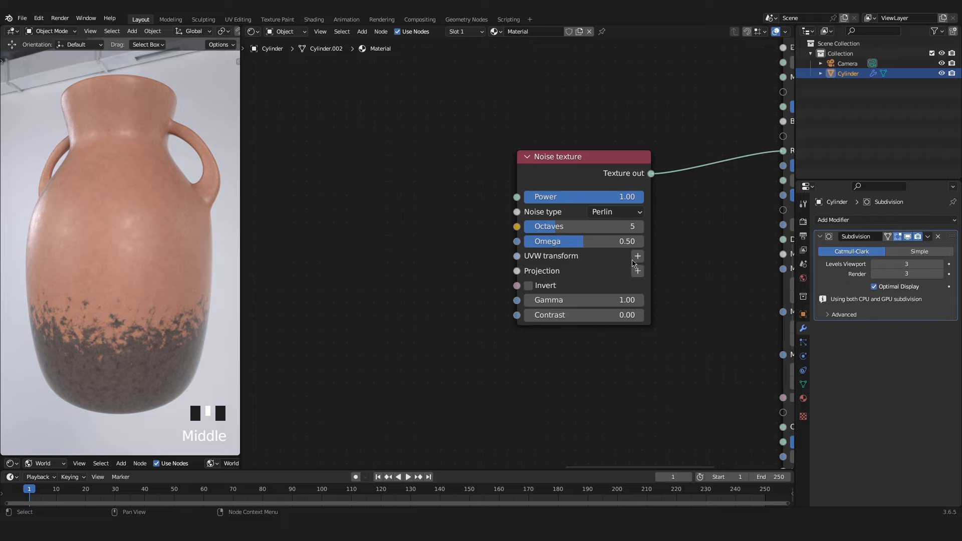
left_click(637, 257)
left_click_drag(401, 248, 363, 123)
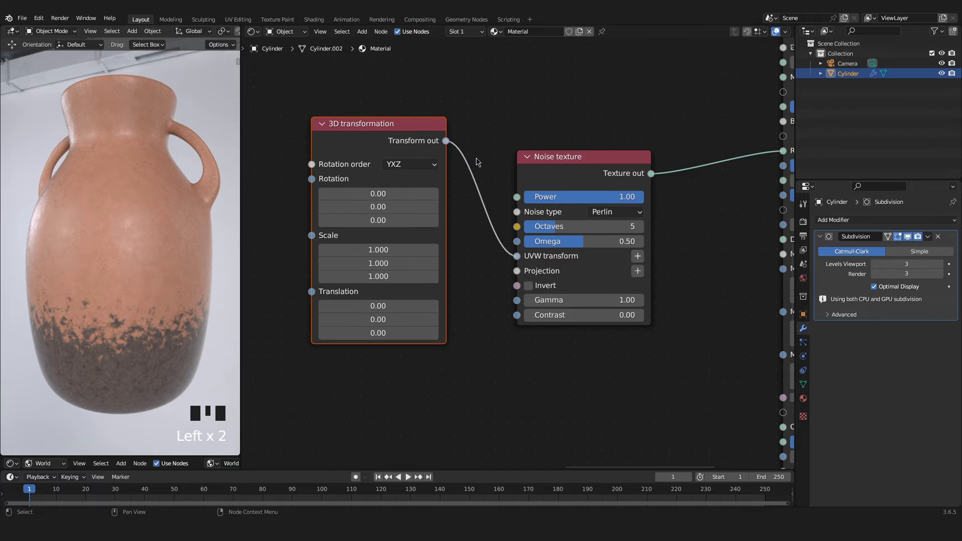
left_click(637, 271)
left_click_drag(477, 293, 439, 387)
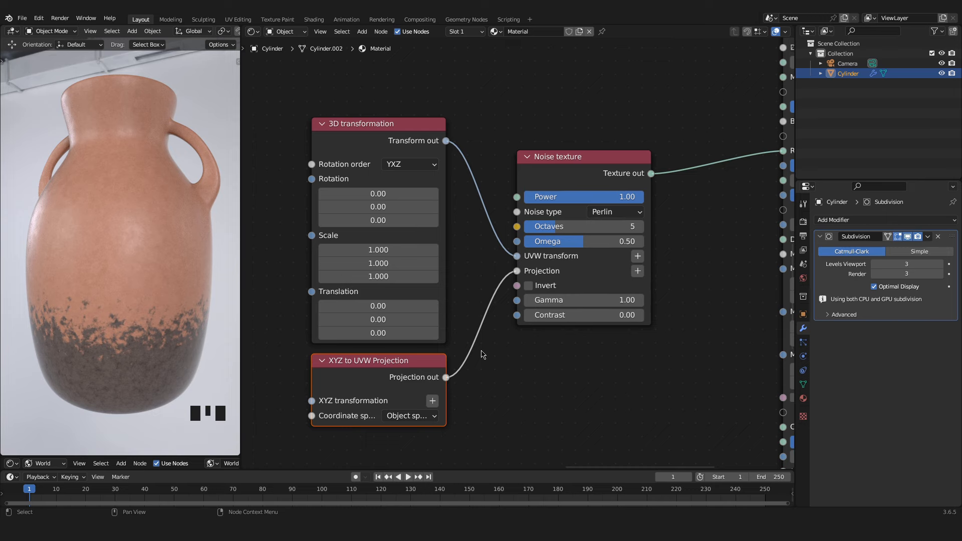
Step: Set the Gamma of the roughness Noise texture to 1.50
middle_click_drag(637, 359, 579, 367)
scroll(571, 351, "up", 3)
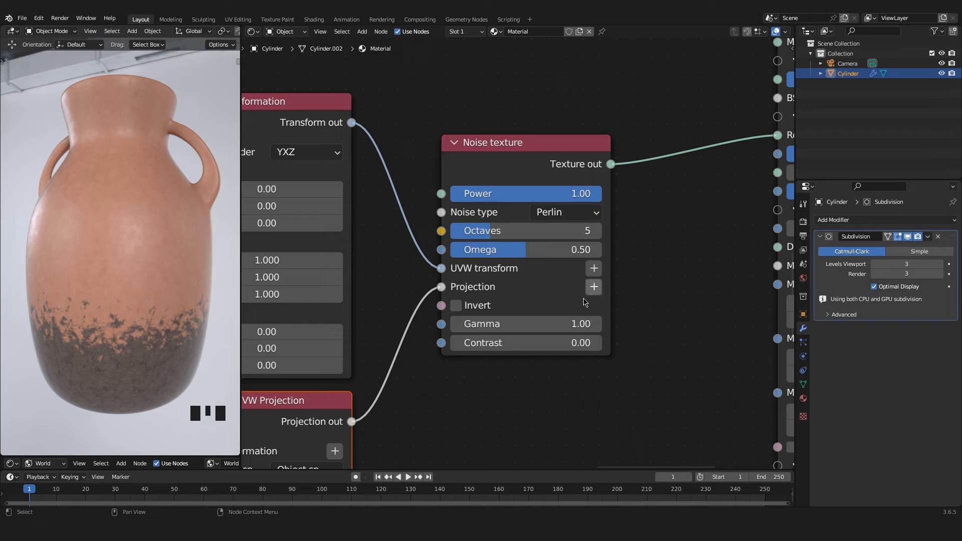
left_click(574, 323)
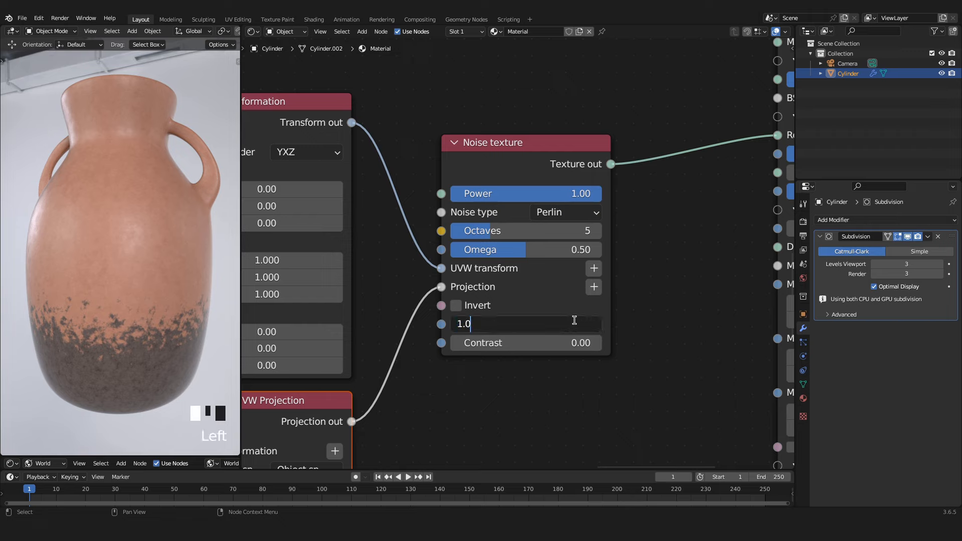
key("BackSpace")
type("4")
key("BackSpace")
type("5")
key("Return")
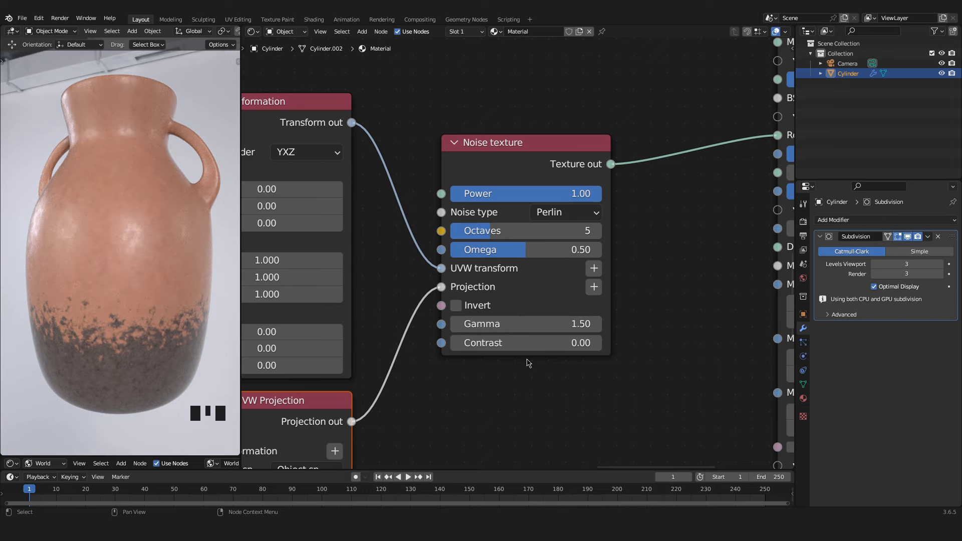
scroll(530, 362, "down", 6)
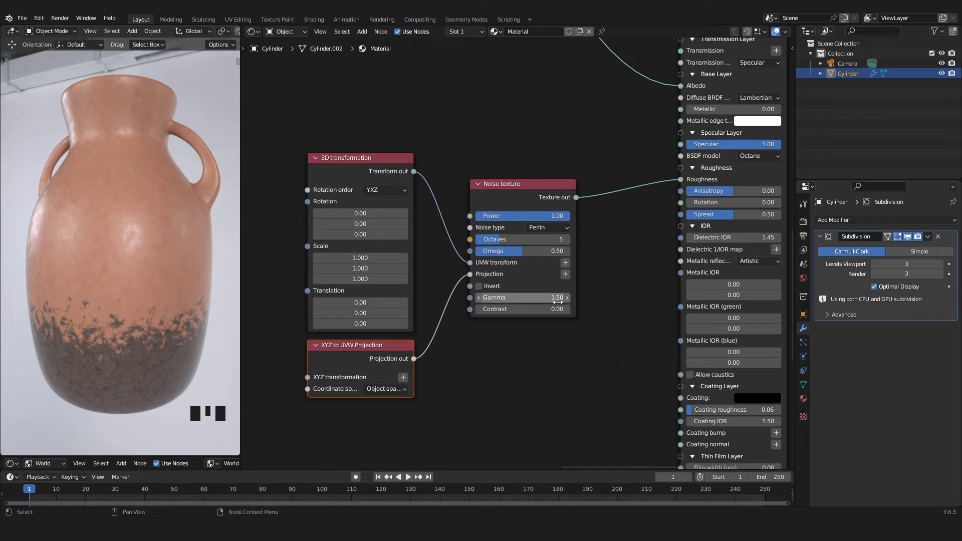
scroll(534, 306, "down", 6)
middle_click_drag(533, 307, 540, 257)
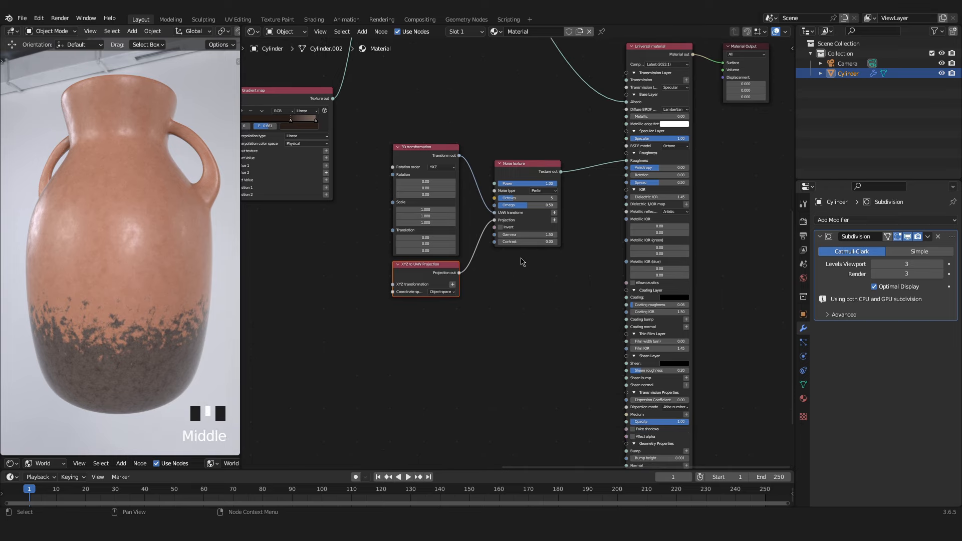